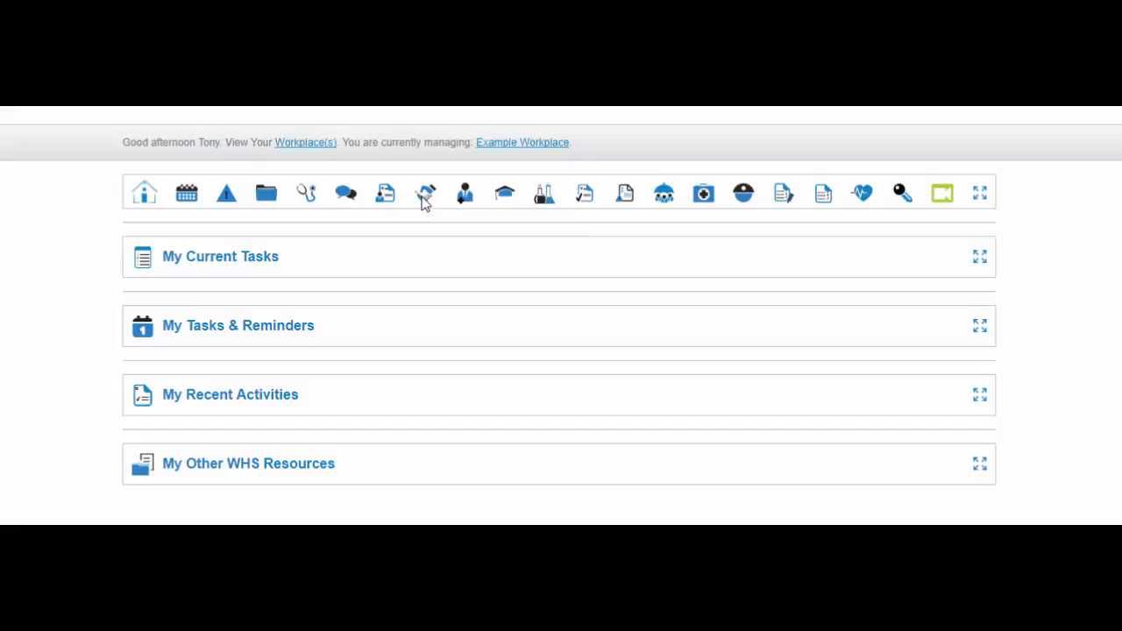
Open Staff Inductions and Records and scroll through the existing induction records
click(425, 196)
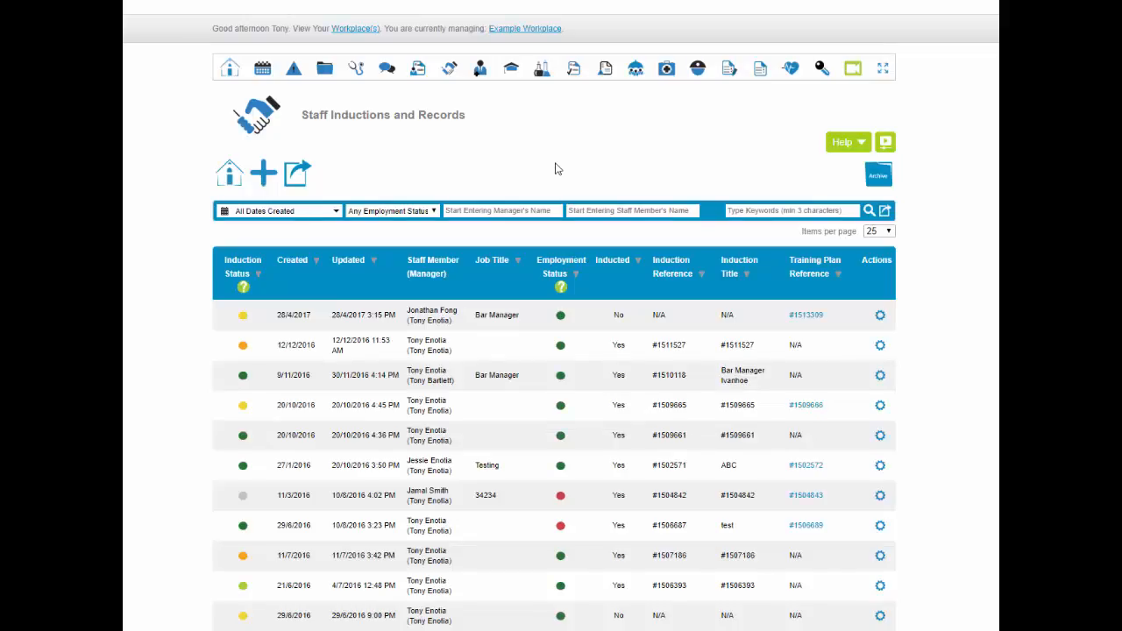
scroll(554, 168, down, 3)
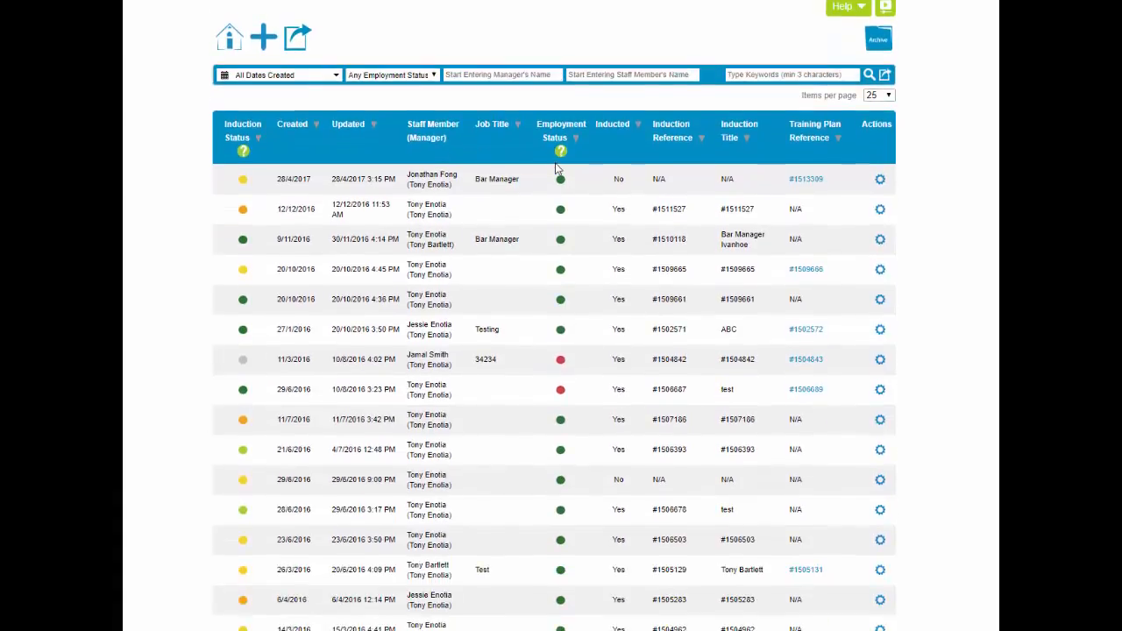
scroll(555, 169, down, 1)
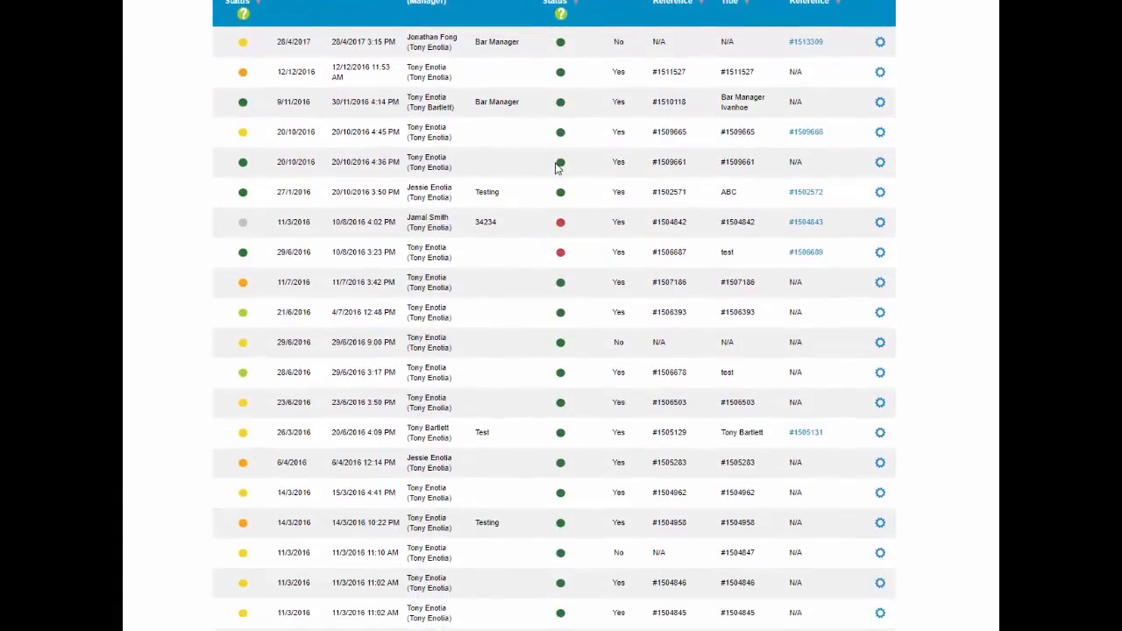
scroll(555, 168, down, 1)
scroll(555, 168, up, 4)
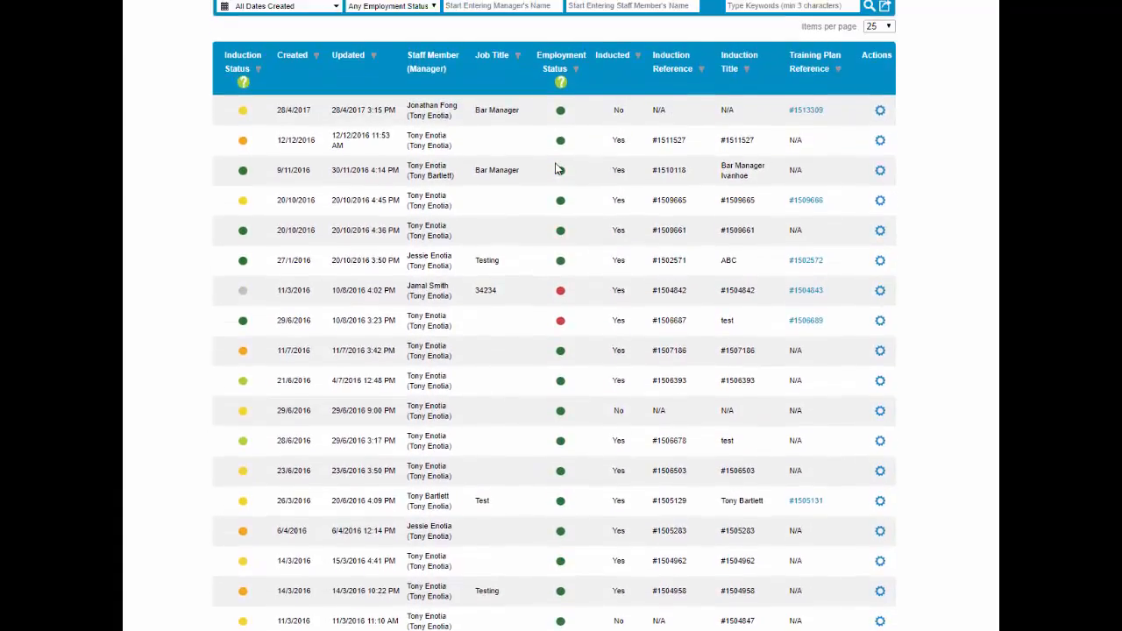
scroll(554, 168, up, 1)
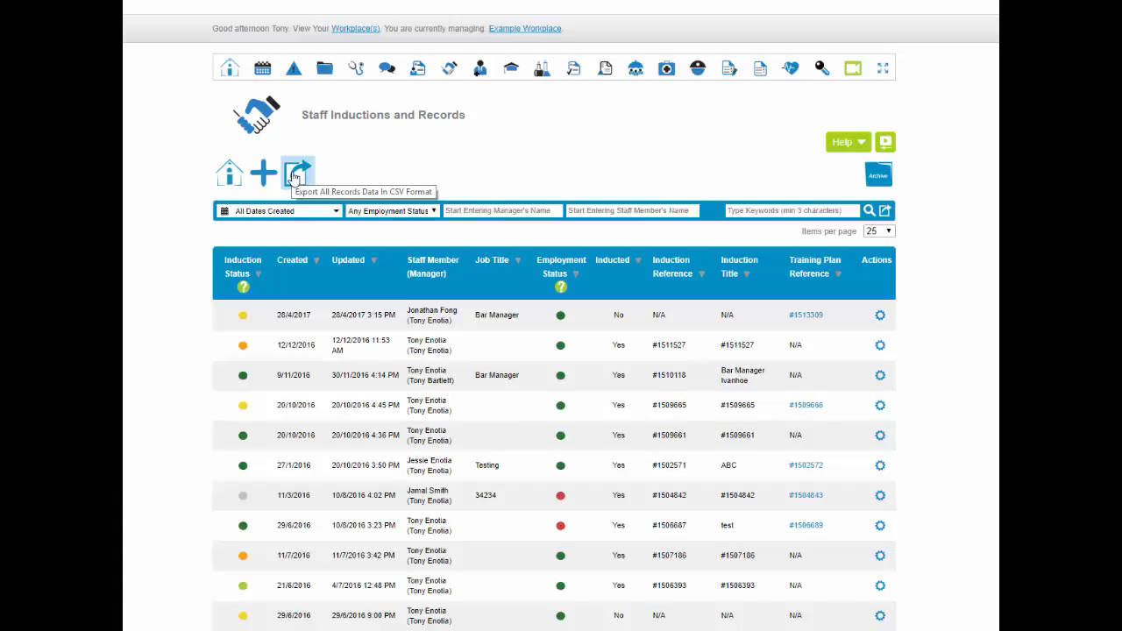
click(857, 151)
click(860, 151)
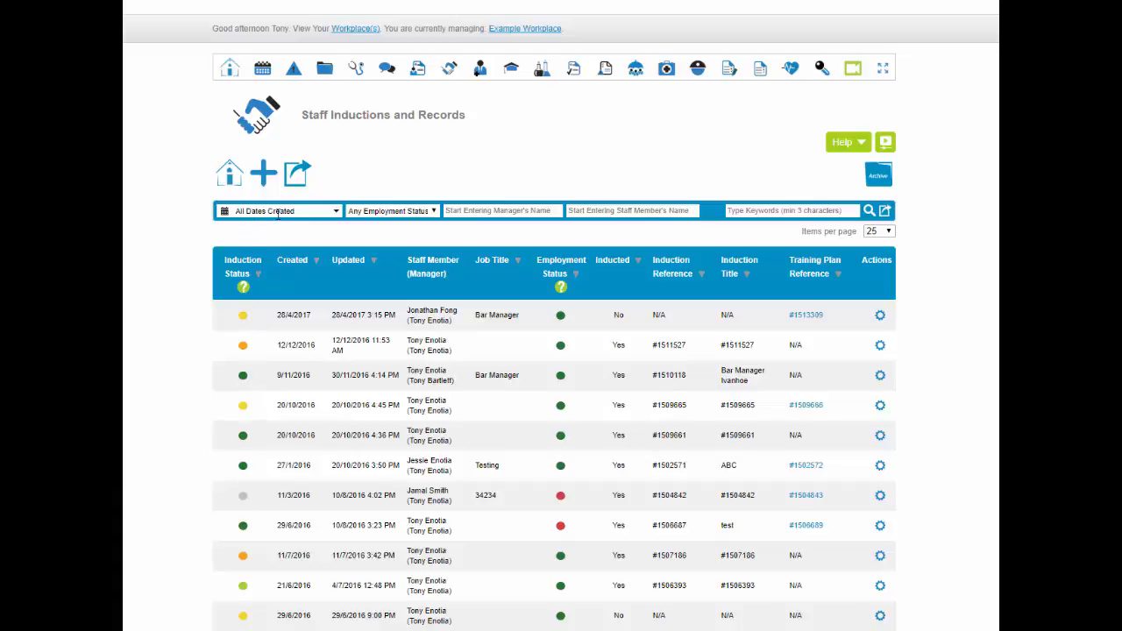
click(337, 214)
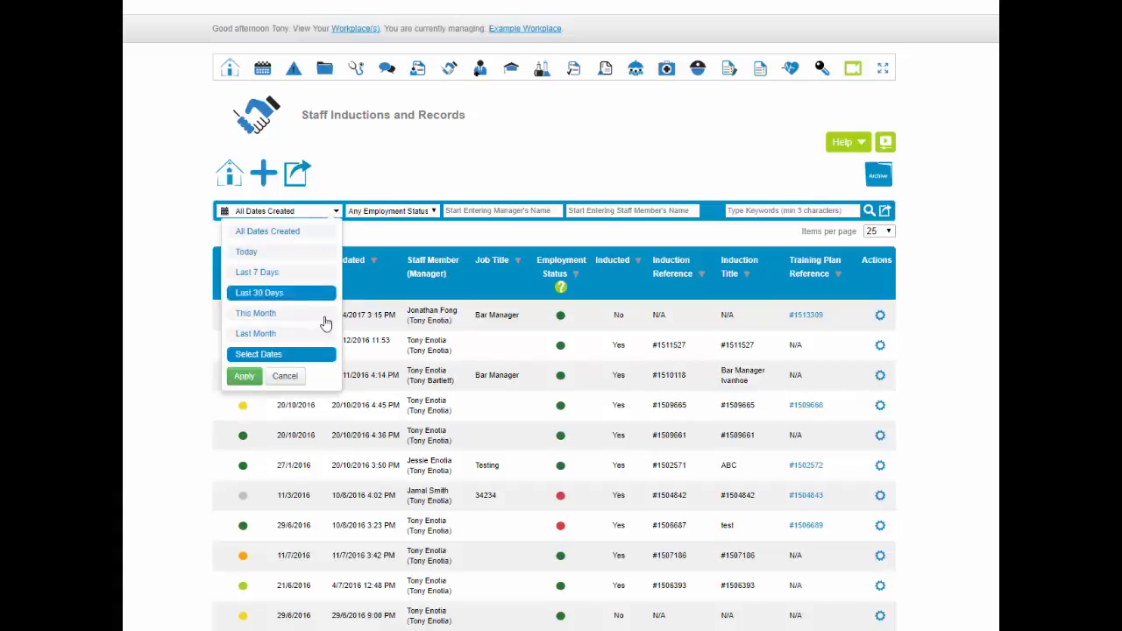
click(437, 216)
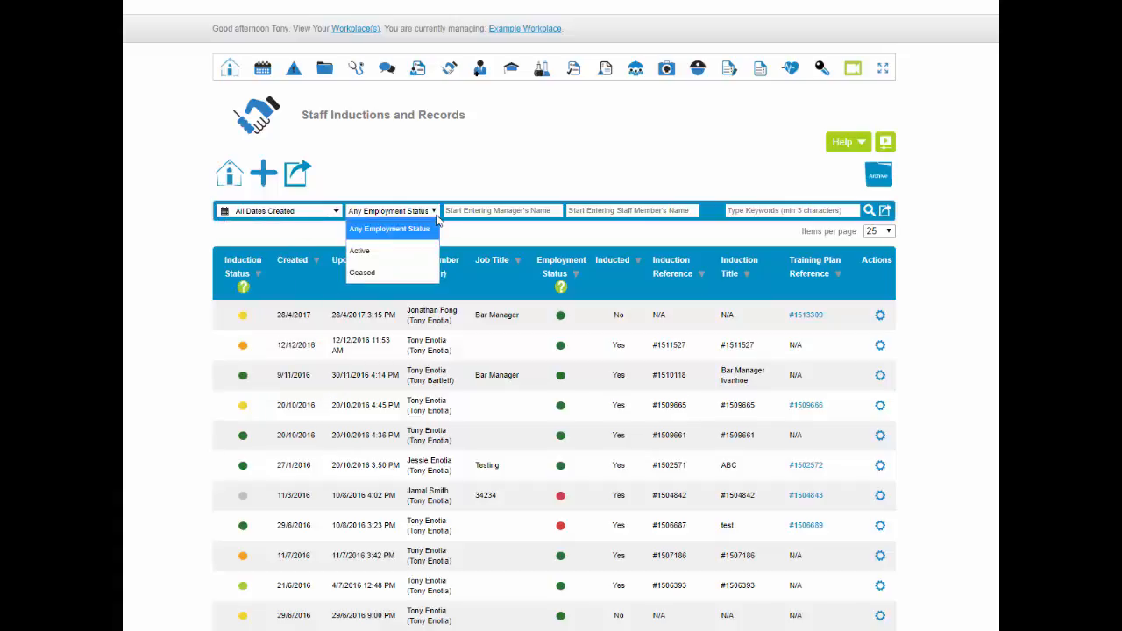
click(624, 211)
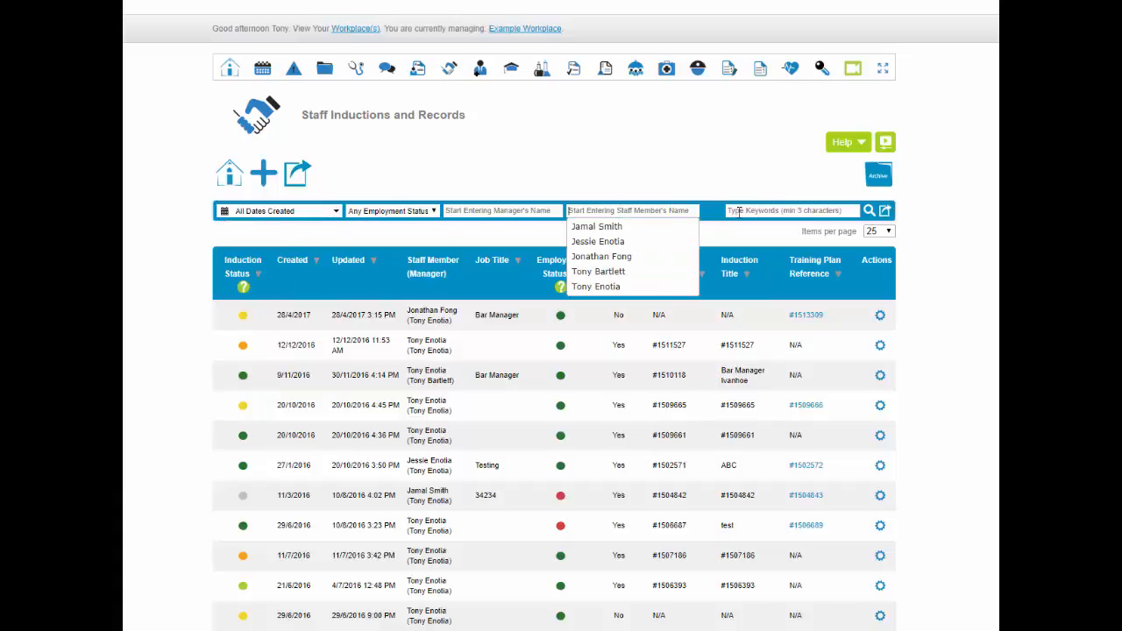
click(740, 212)
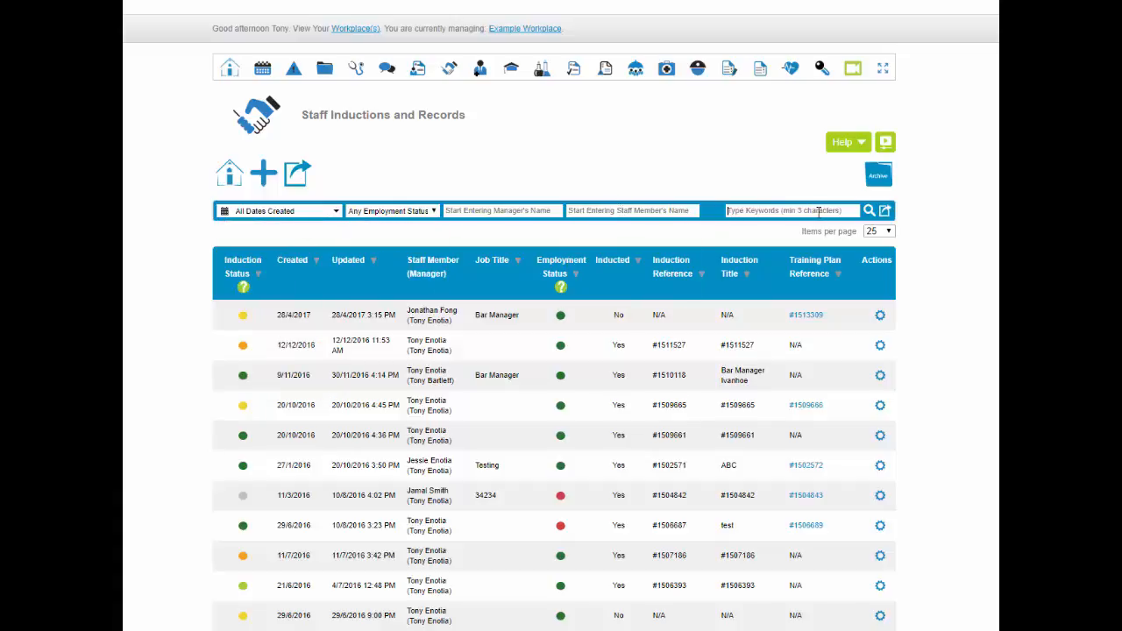
Export the induction records with Induction Title and Induction Status excluded
click(883, 213)
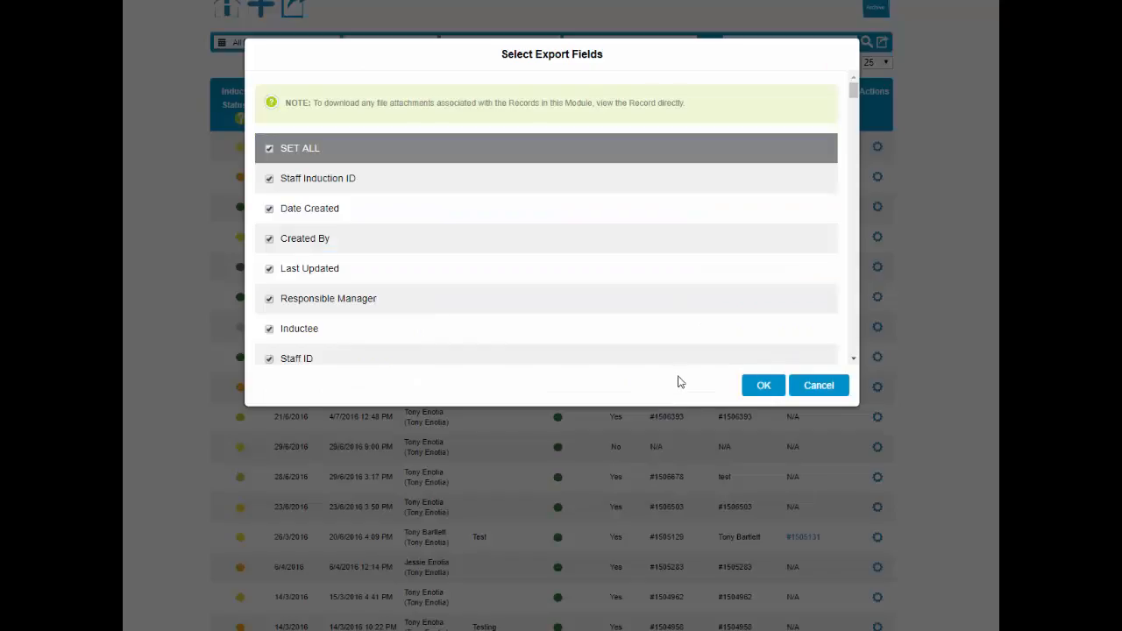
scroll(538, 230, down, 5)
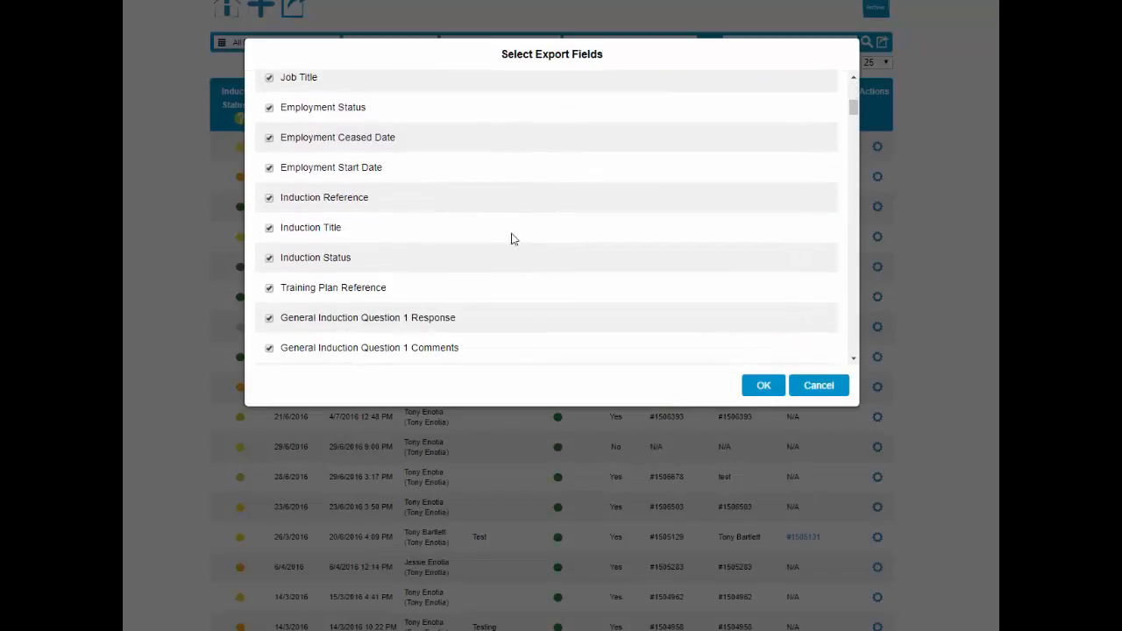
click(270, 229)
click(270, 258)
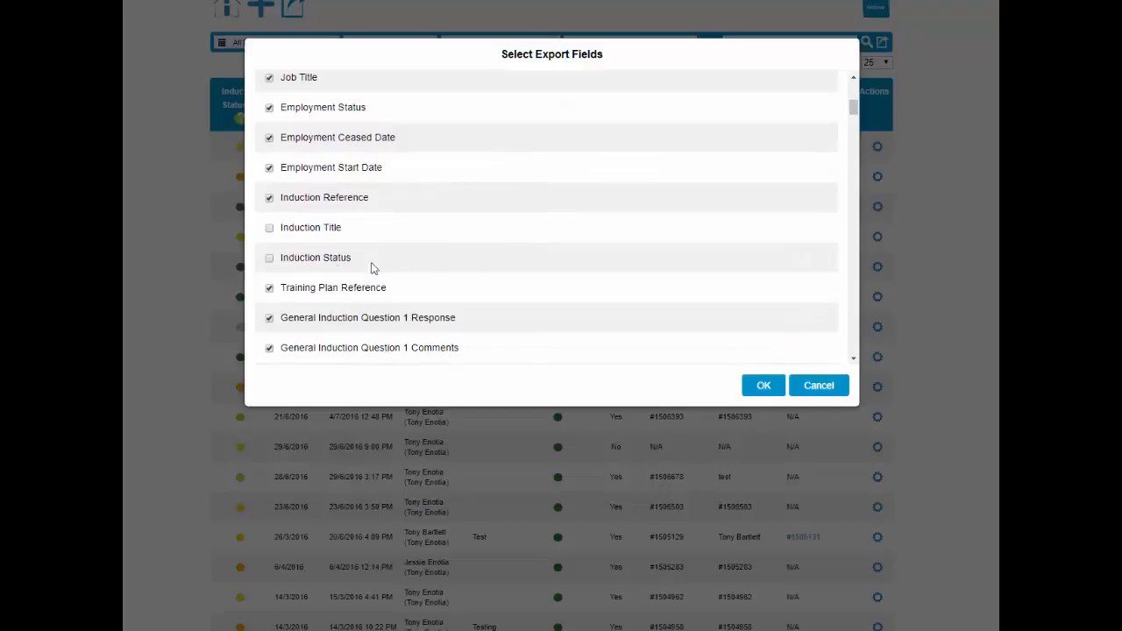
click(762, 386)
click(881, 305)
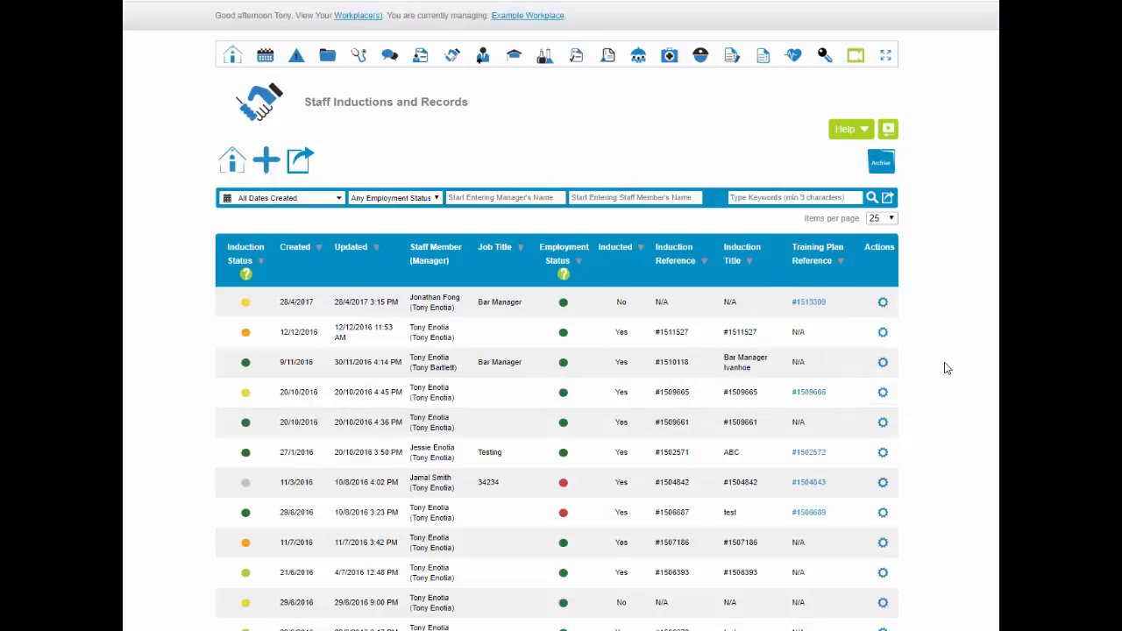
Start a blank Staff Induction and Record Form via + Add A New Record
click(882, 332)
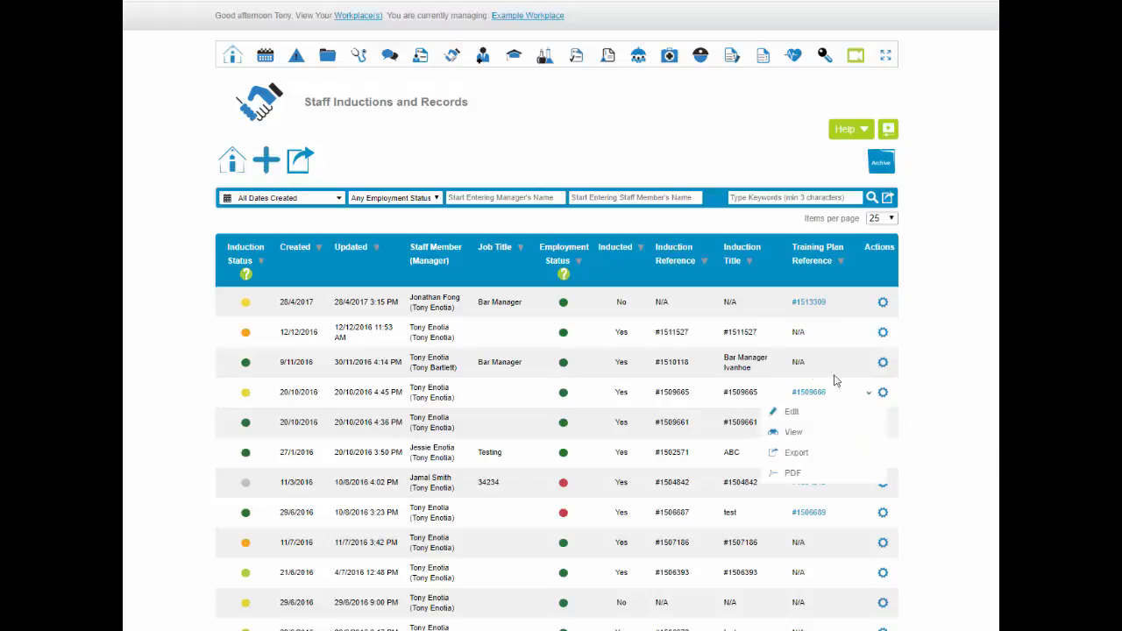
click(263, 163)
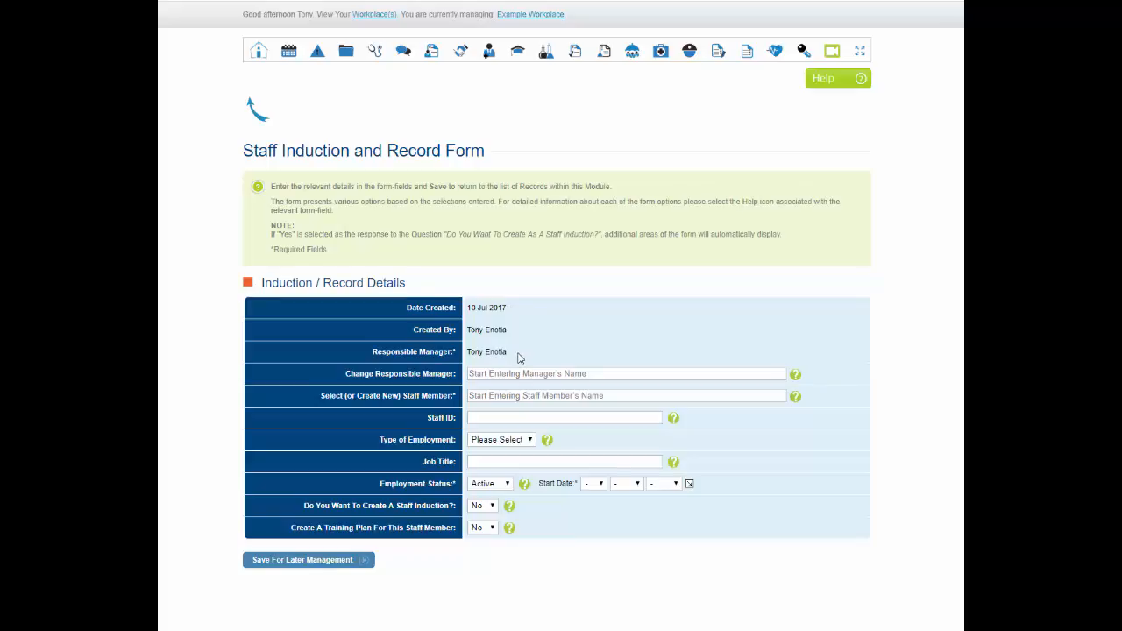
Change the responsible manager by searching a partial name and choosing the suggested manager
click(481, 374)
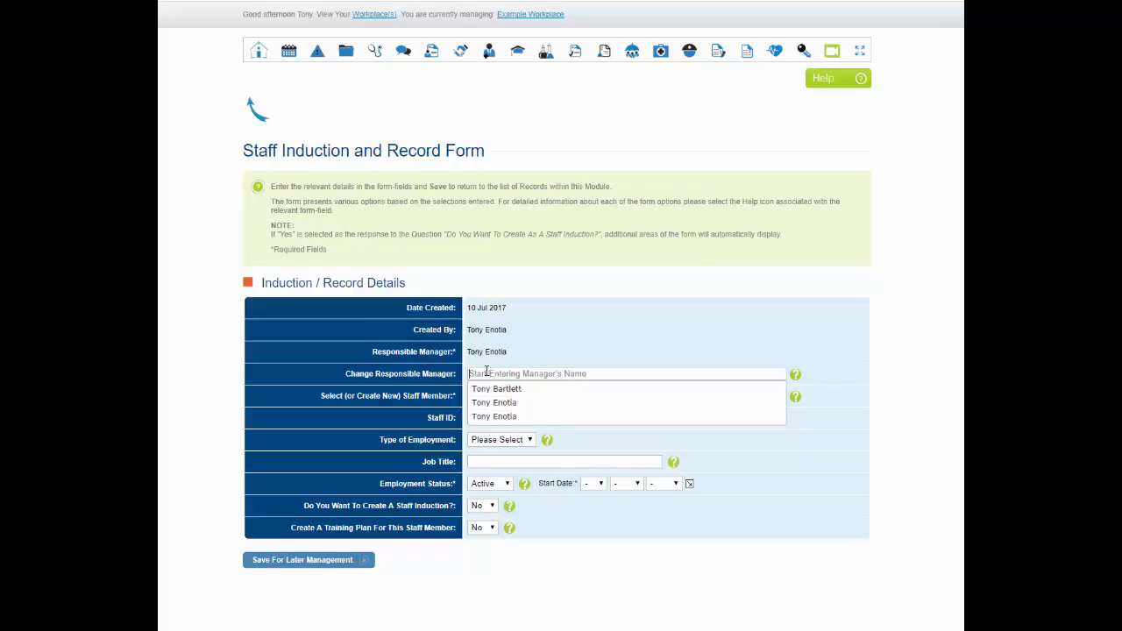
text(ton)
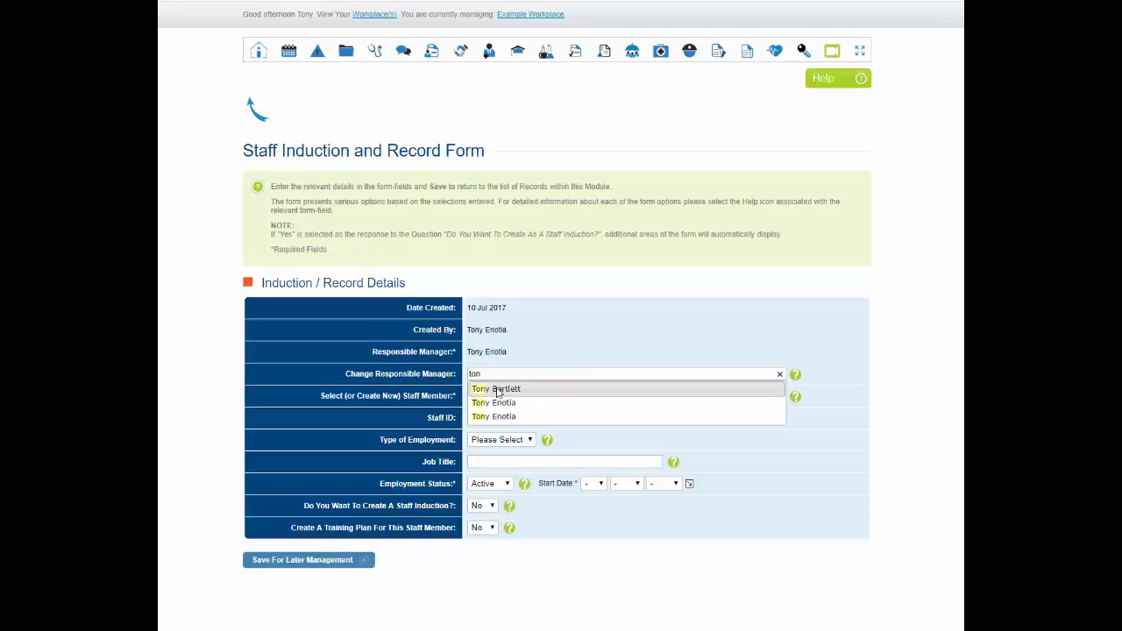
click(497, 389)
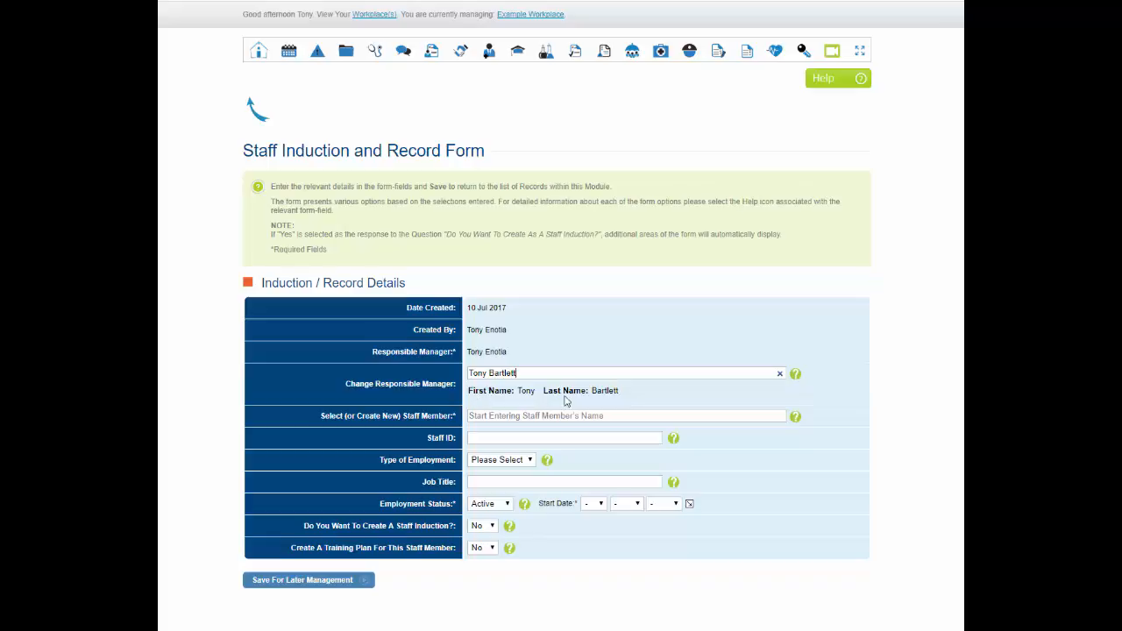
Pick an existing staff member, then replace it with a new name that has no match
click(471, 415)
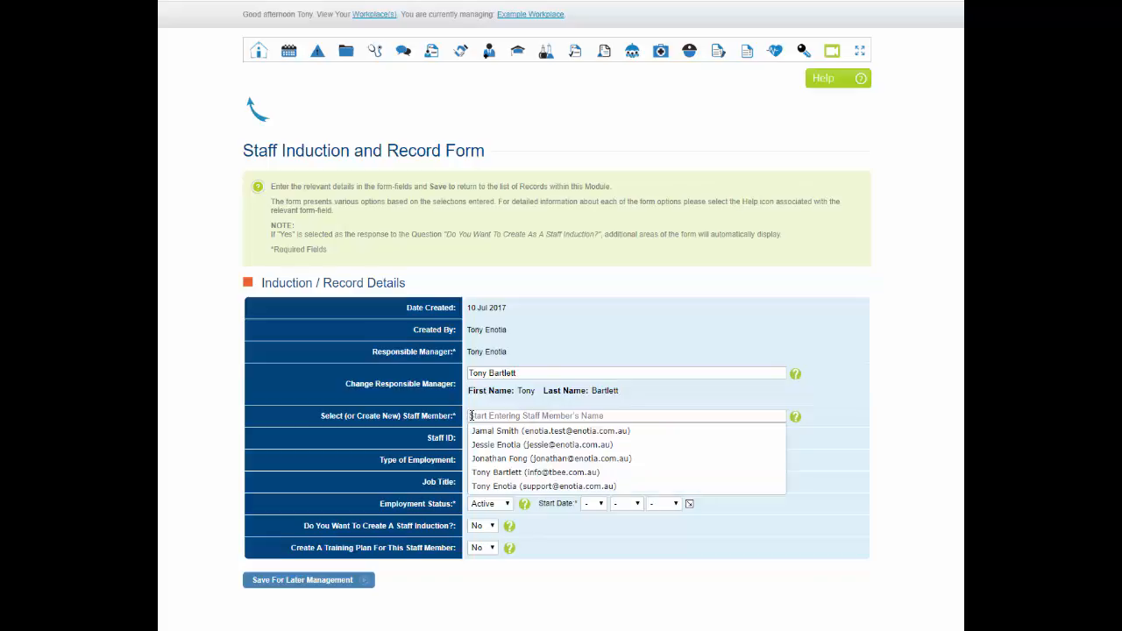
click(514, 445)
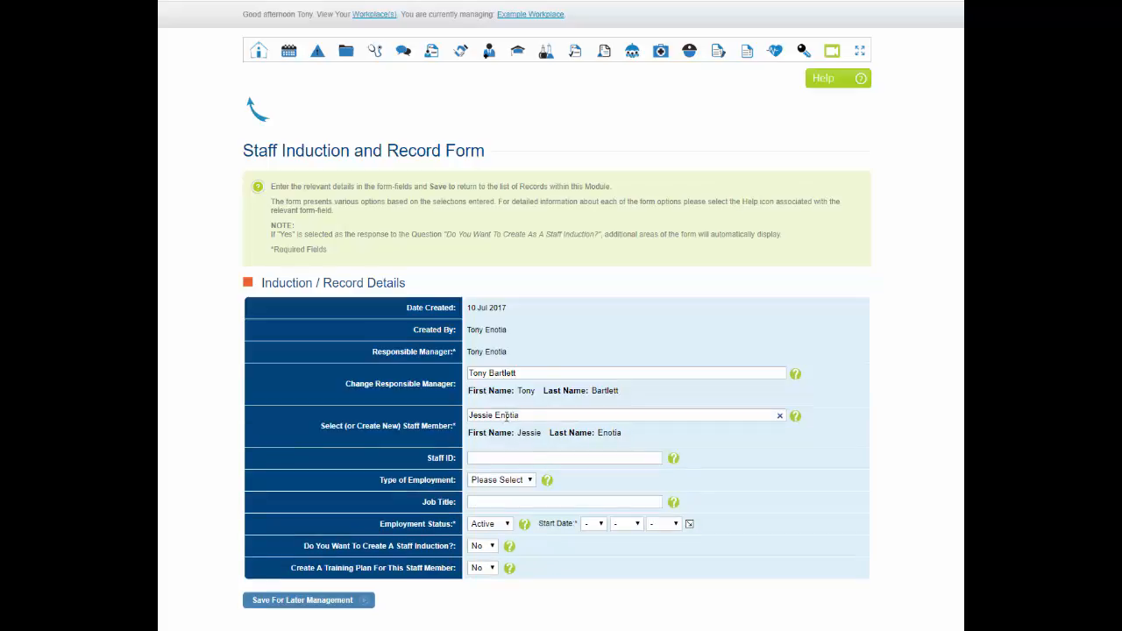
drag(518, 417, 469, 419)
text(Jane)
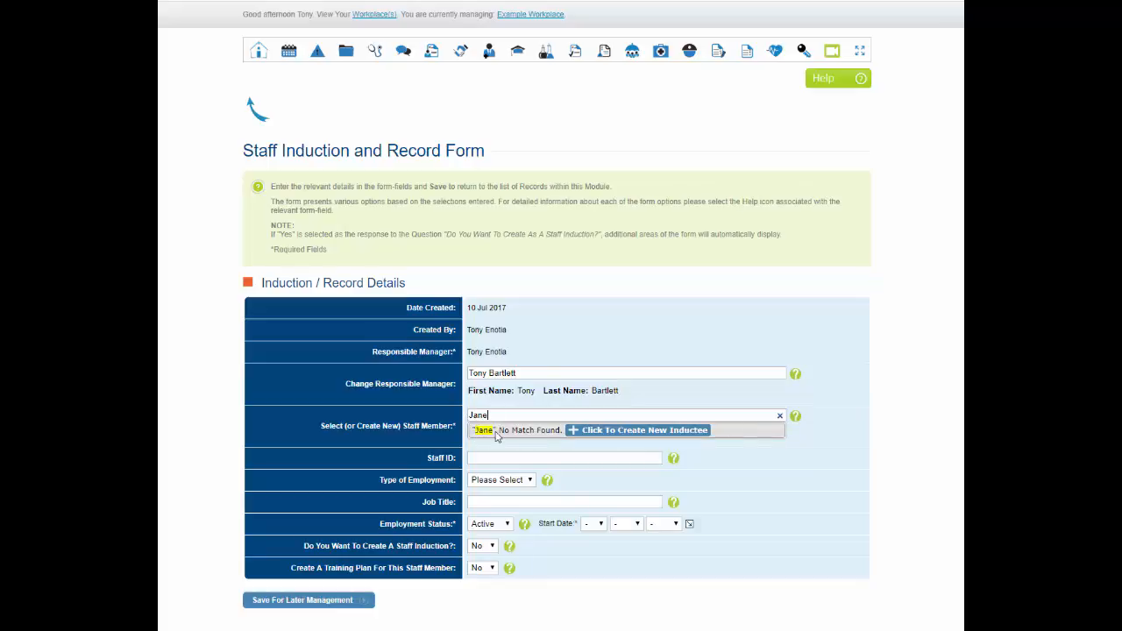
Create a new inductee, entering their first name, last name and e-mail, and send the invitation
click(623, 432)
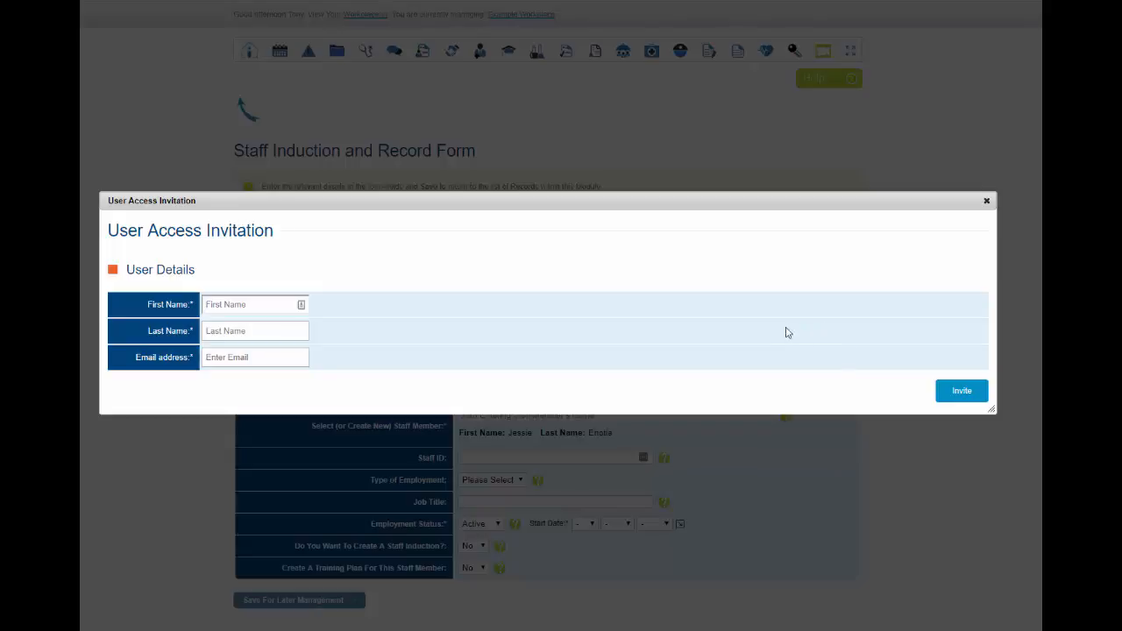
click(228, 305)
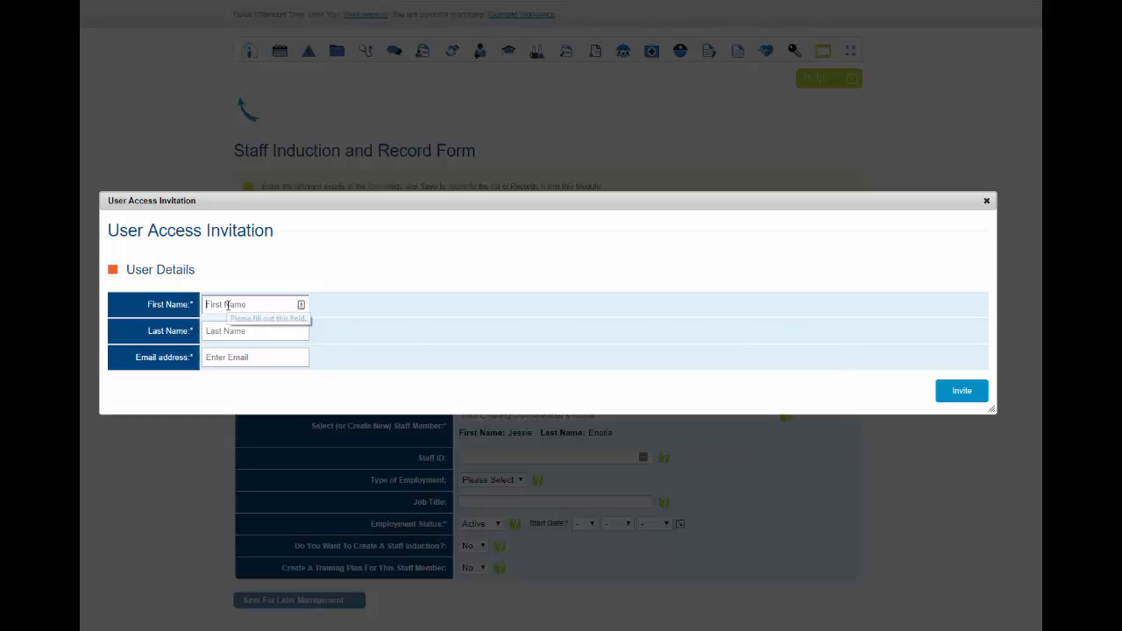
click(239, 330)
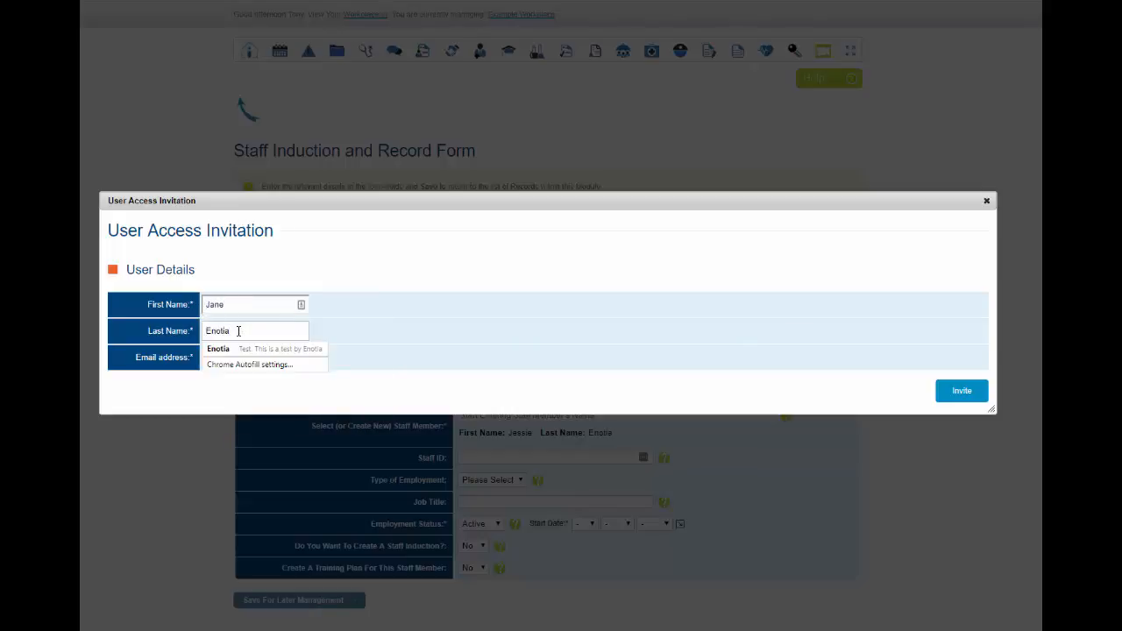
click(395, 337)
click(285, 354)
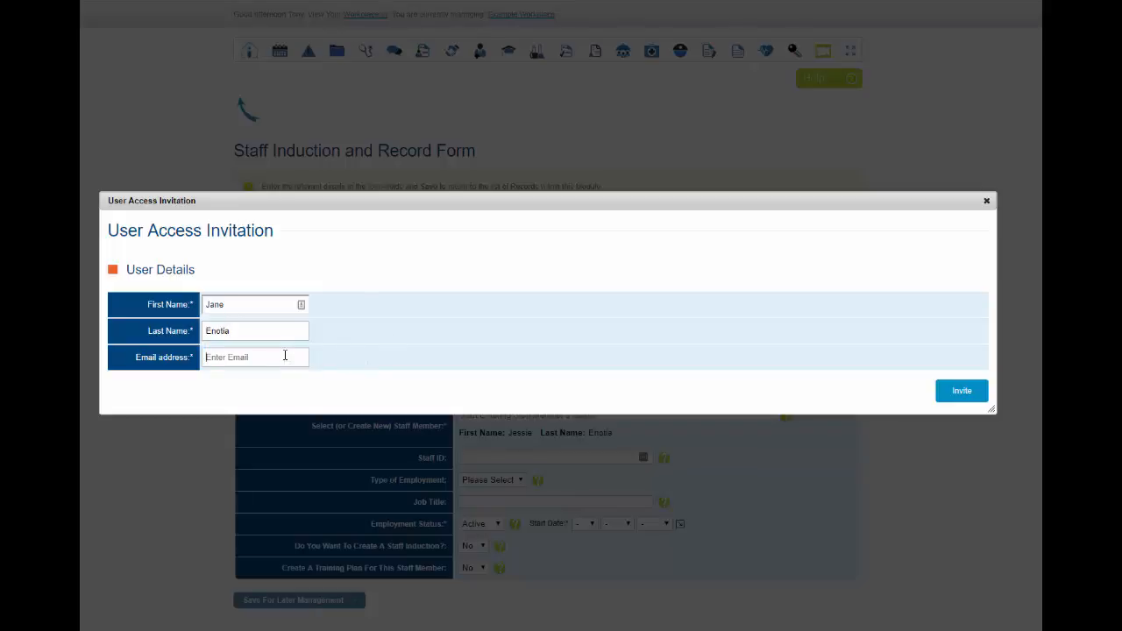
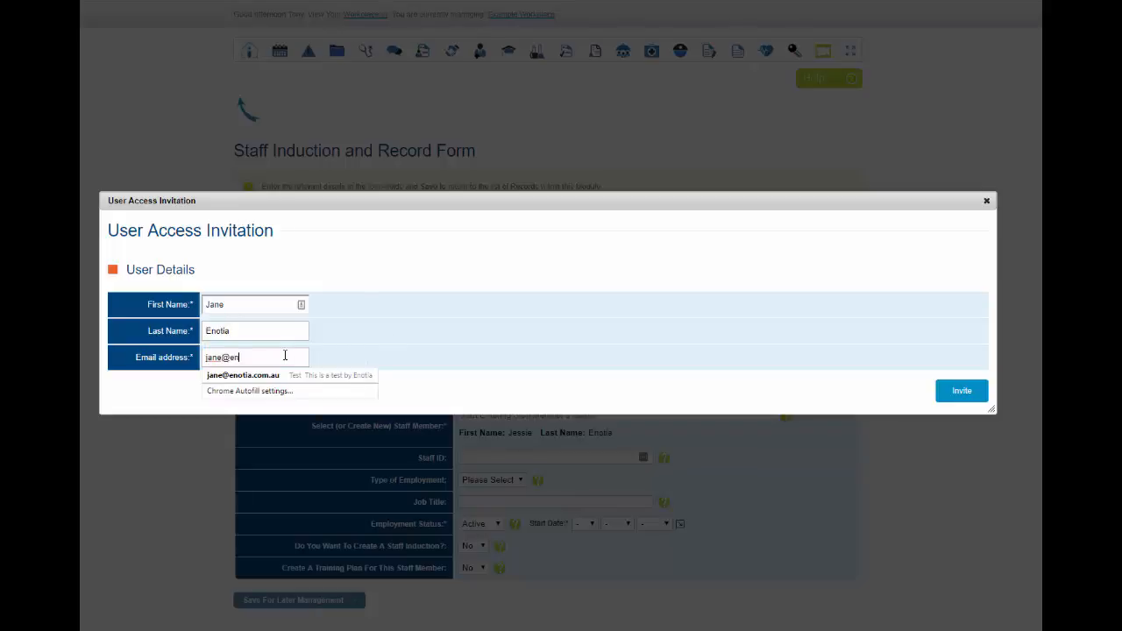
click(243, 375)
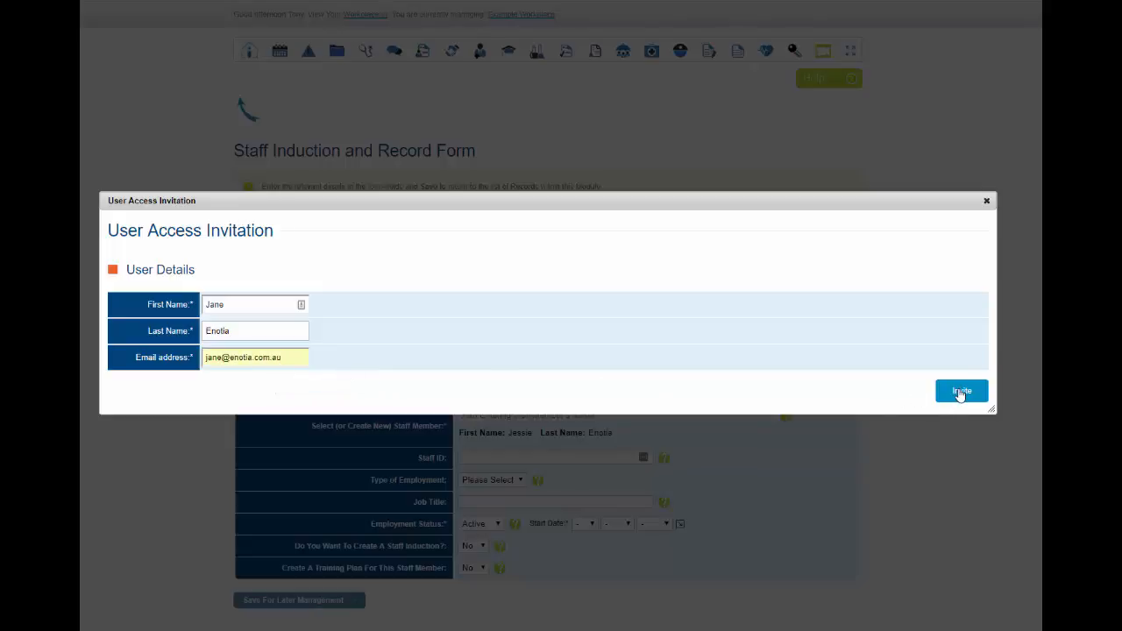
click(959, 392)
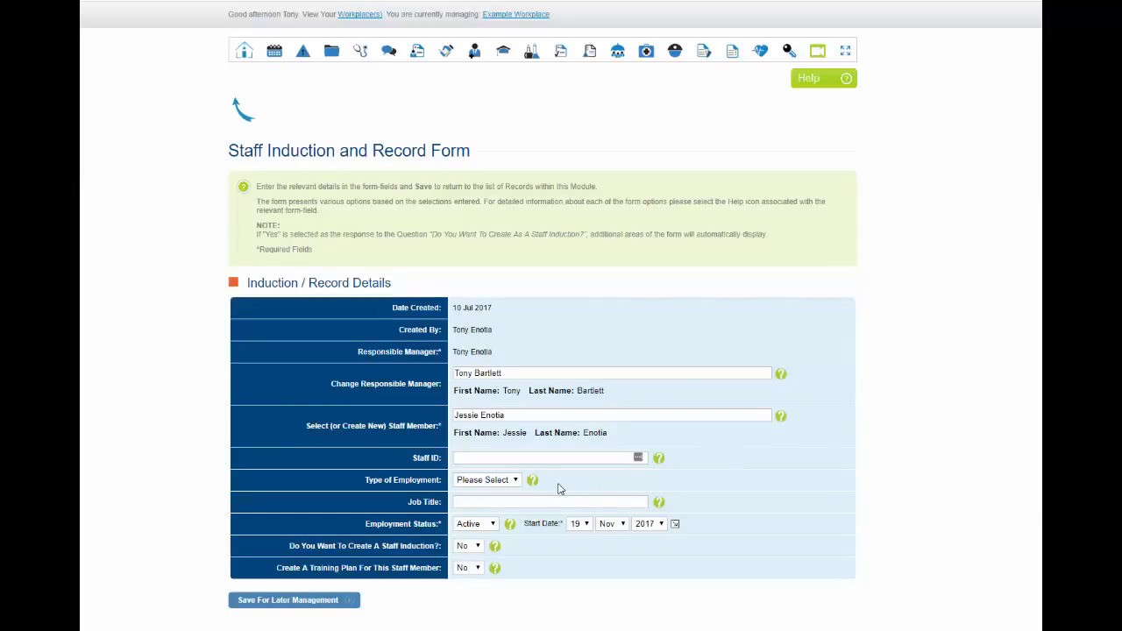
click(658, 504)
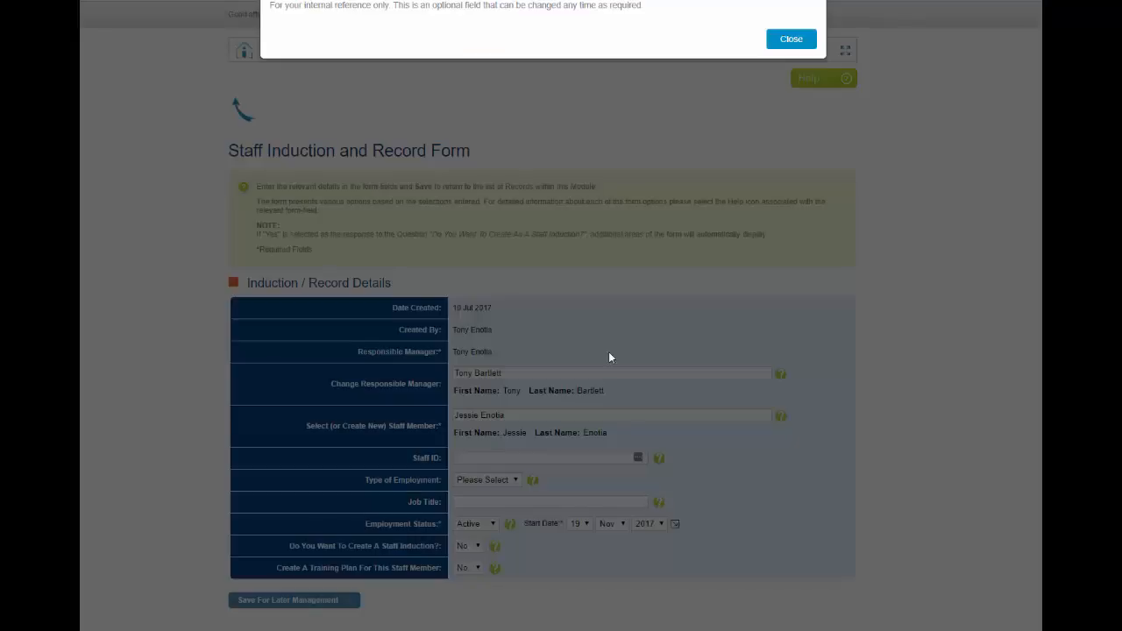
click(787, 40)
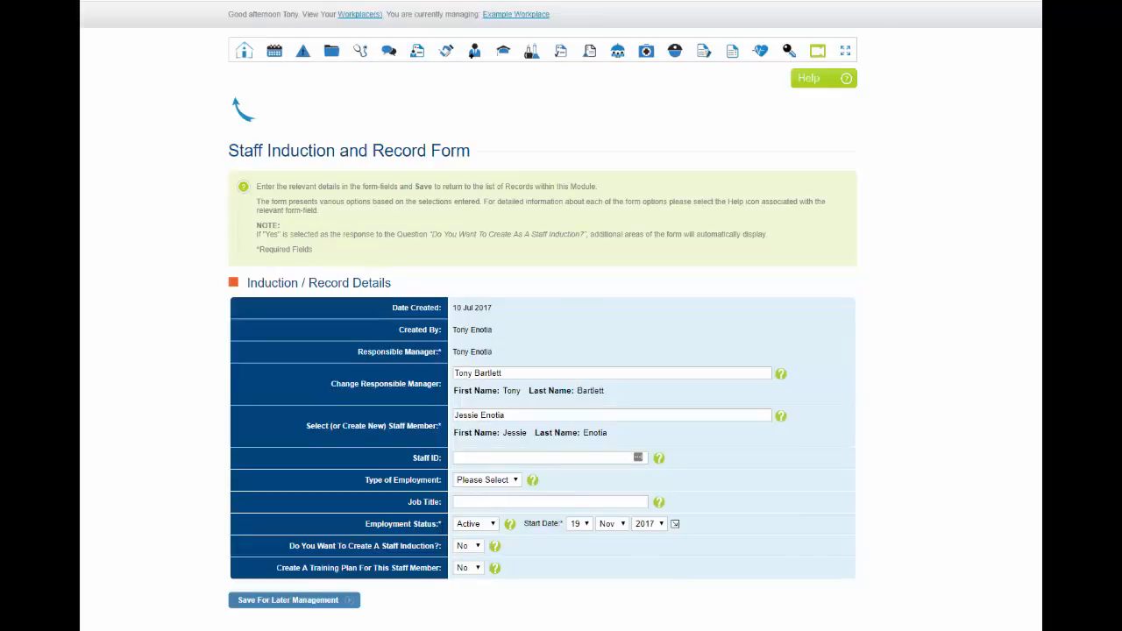
click(493, 526)
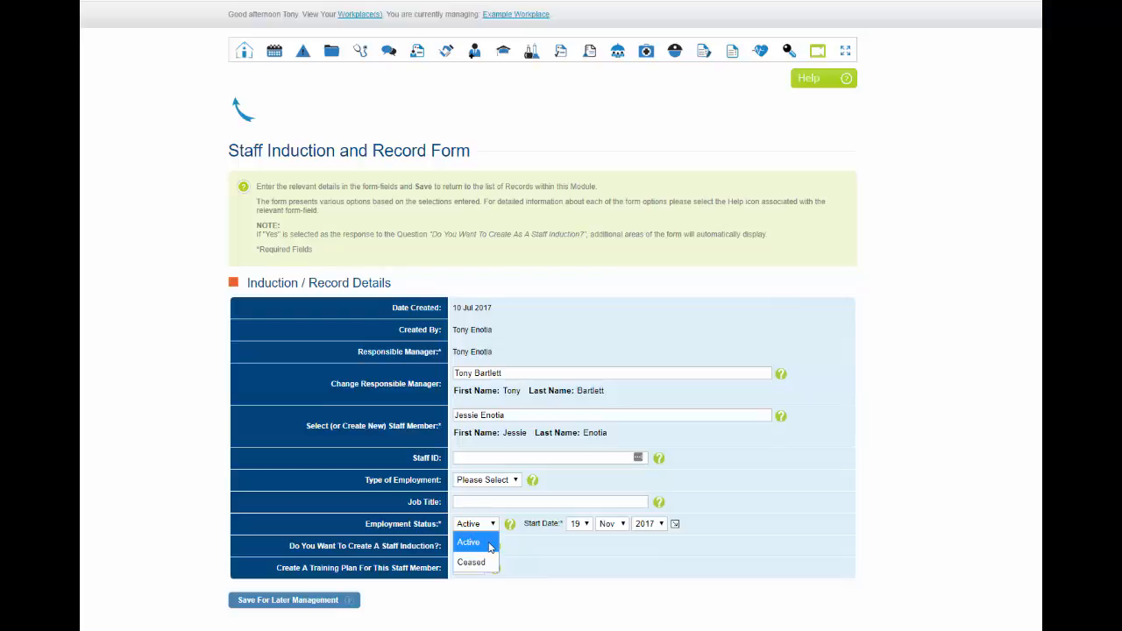
click(490, 543)
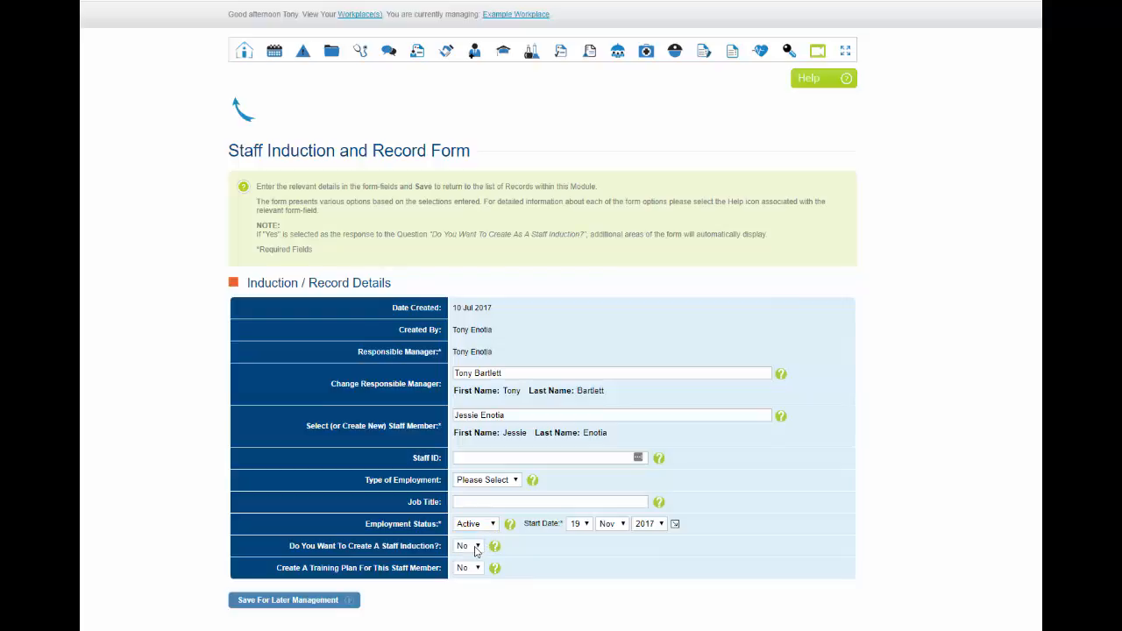
click(479, 550)
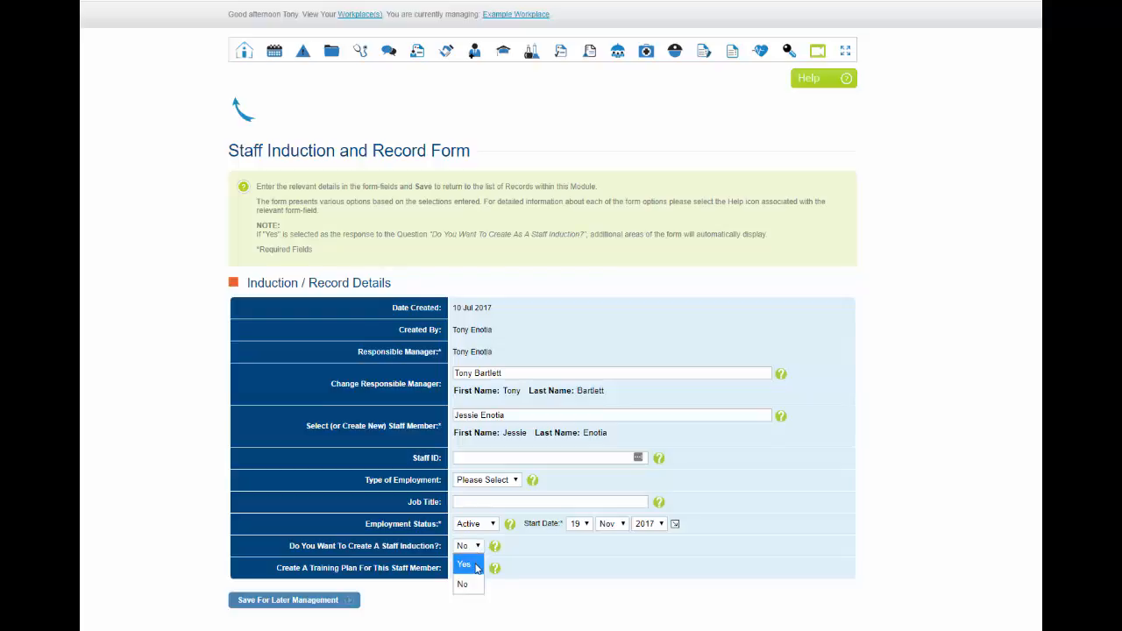
Set staff induction to Yes and enter 'Template' as the Induction Title
click(476, 566)
scroll(773, 565, down, 1)
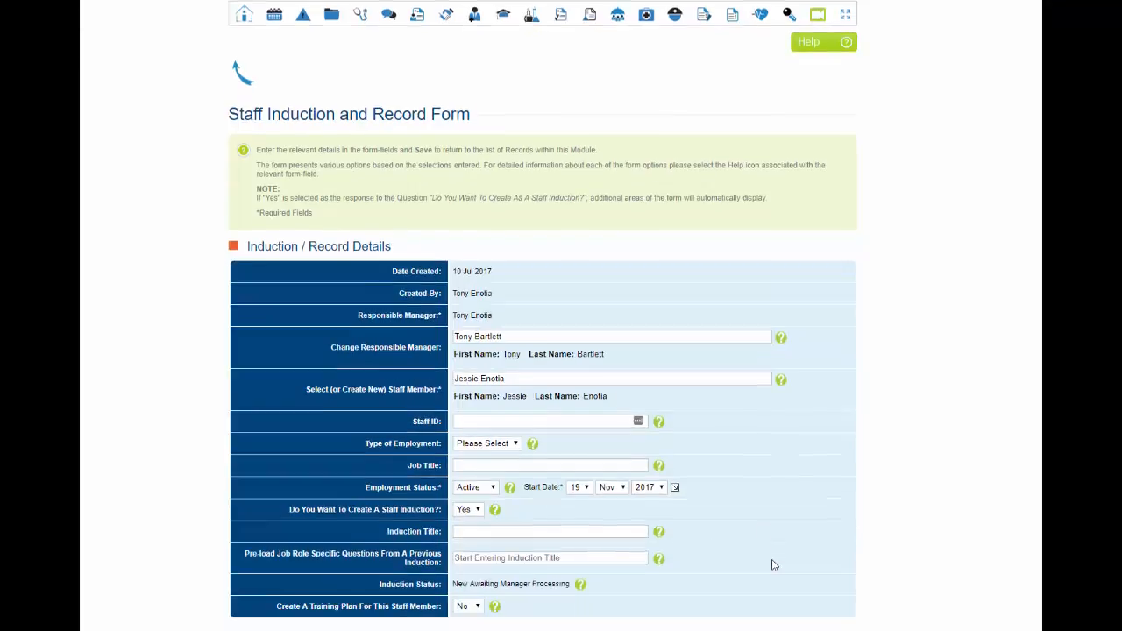
scroll(773, 565, down, 1)
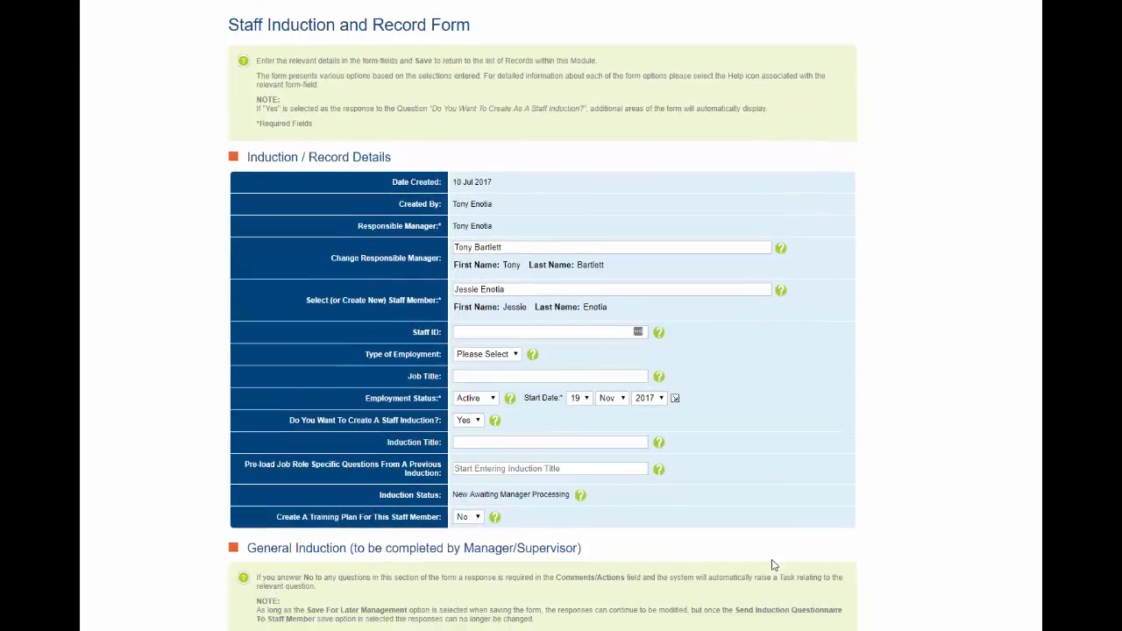
click(658, 444)
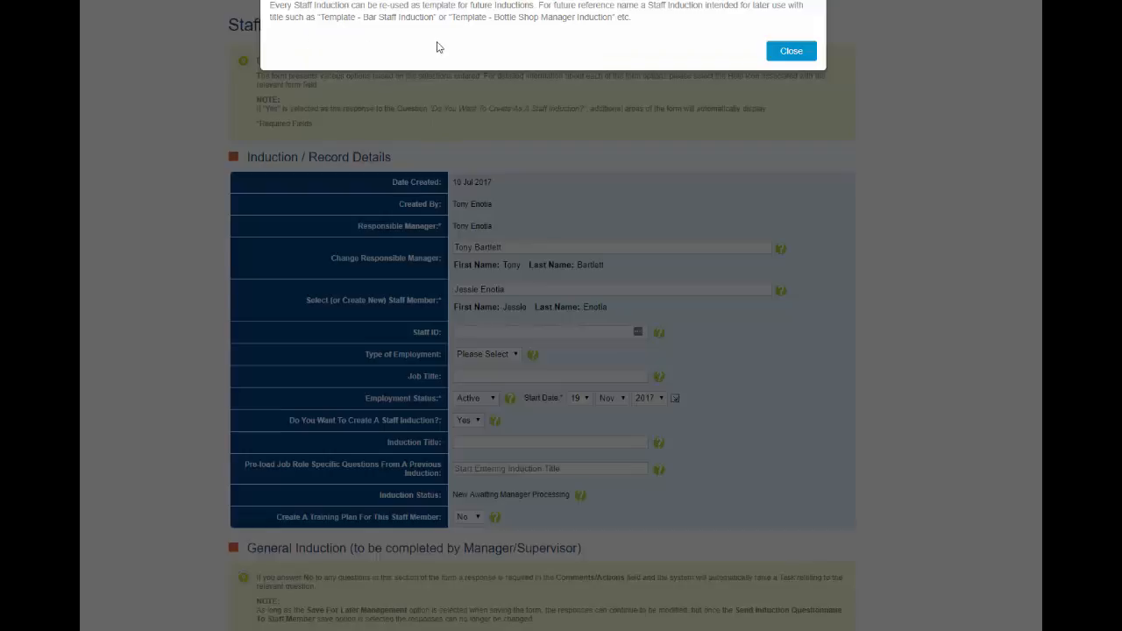
click(785, 52)
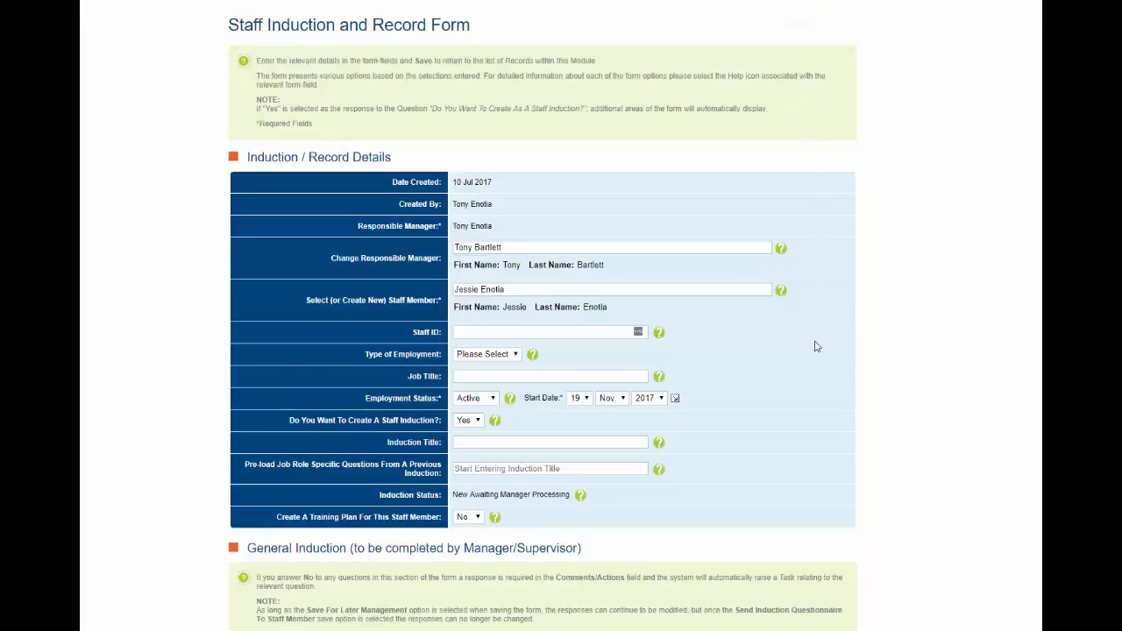
click(494, 442)
text(T)
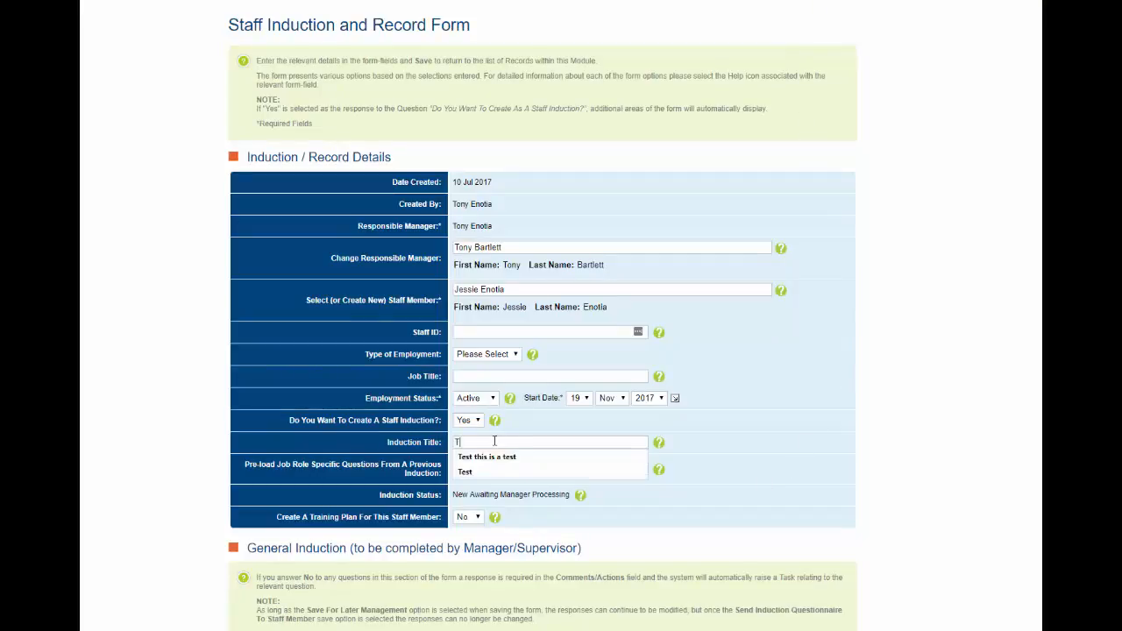
text(emplate)
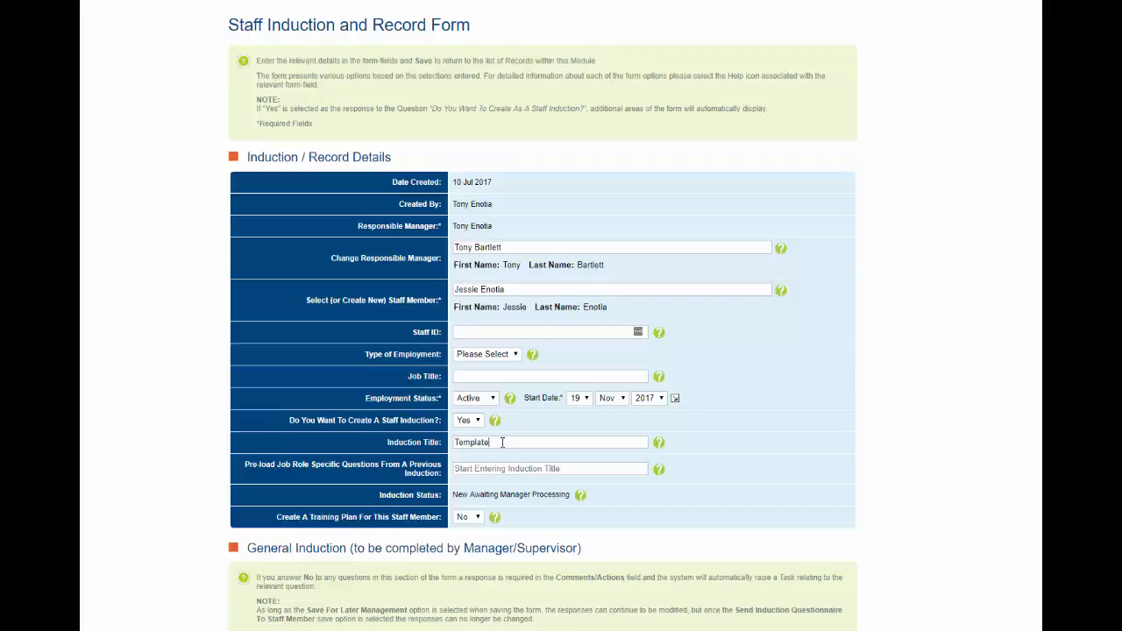
Preload job-role questions from induction #1504842 and acknowledge the load confirmation
click(477, 469)
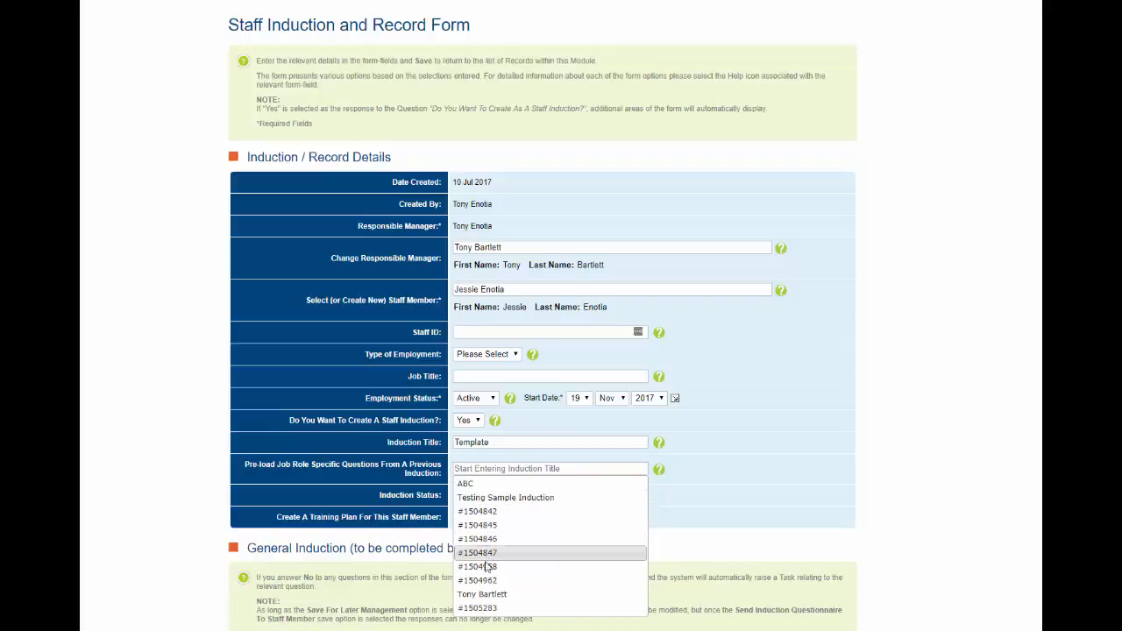
click(480, 512)
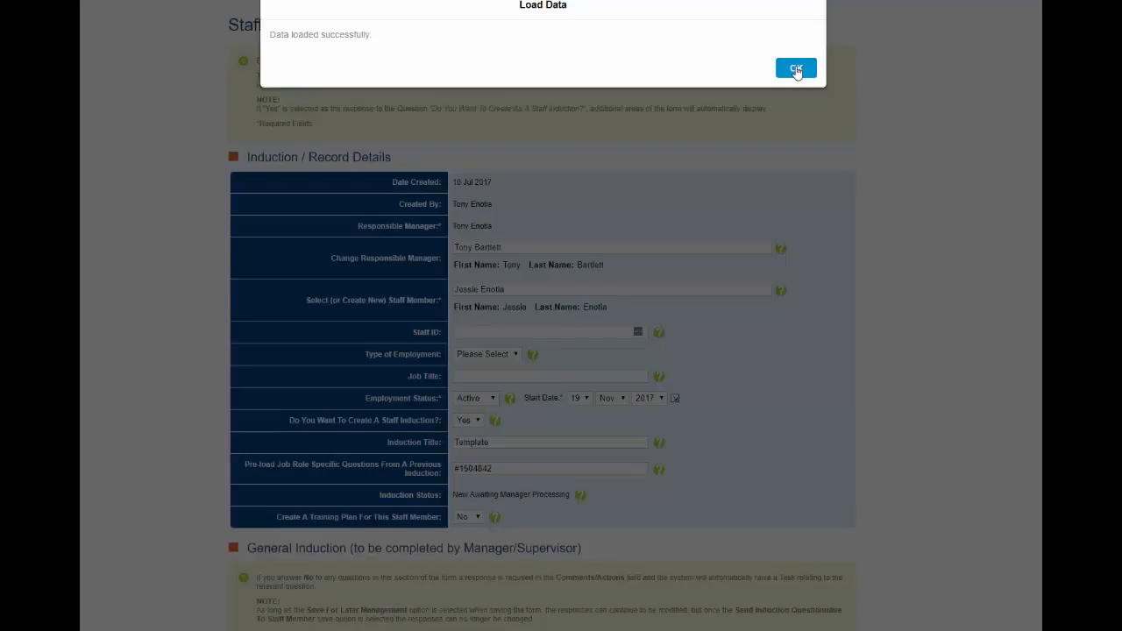
click(796, 69)
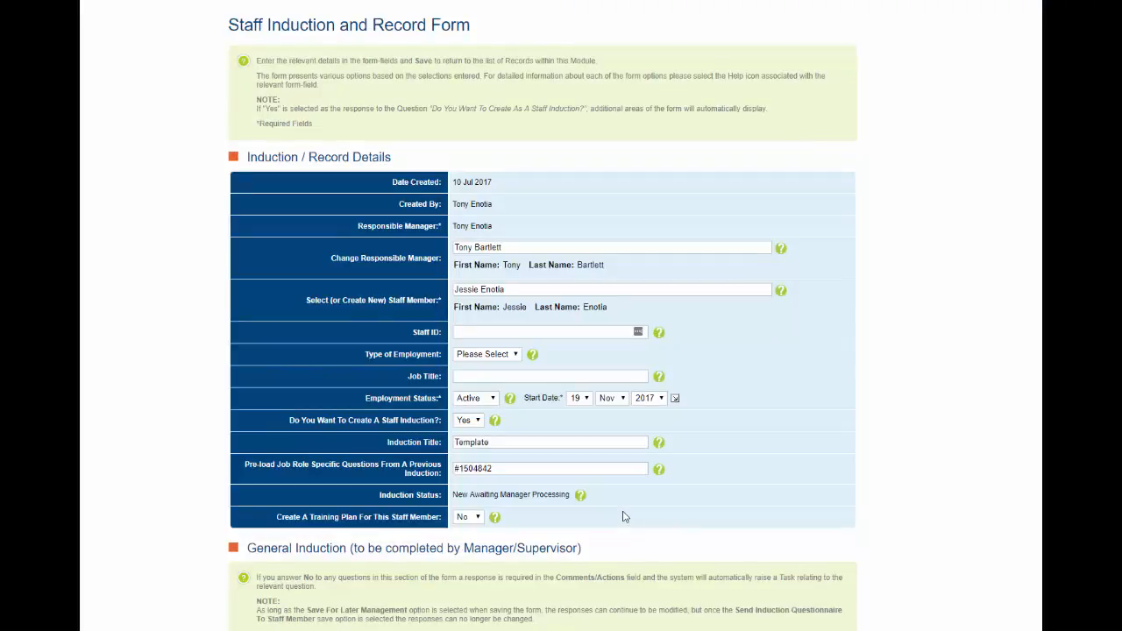
Set Create A Training Plan For This Staff Member to Yes
click(478, 518)
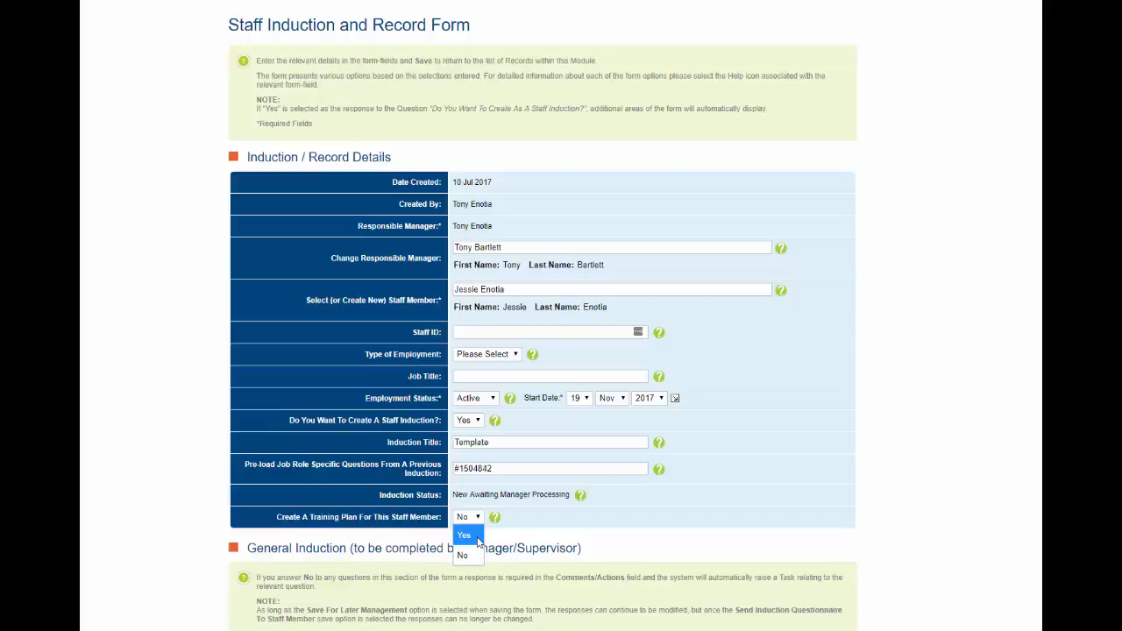
click(478, 536)
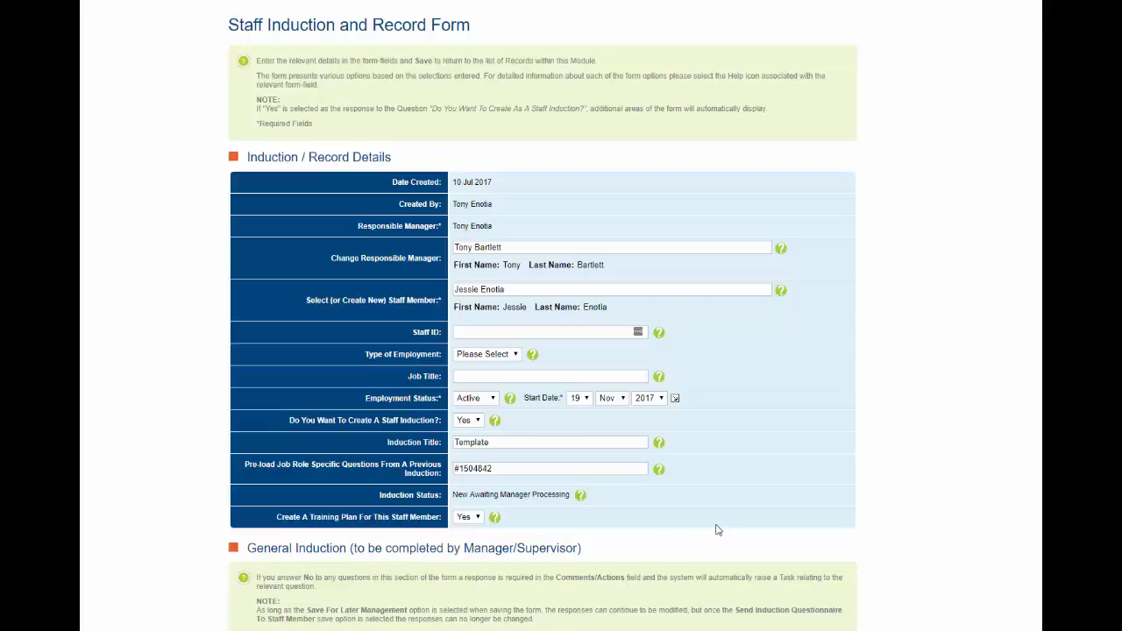
Mark the General Induction section not applicable, turning every response to N/A
scroll(716, 529, down, 3)
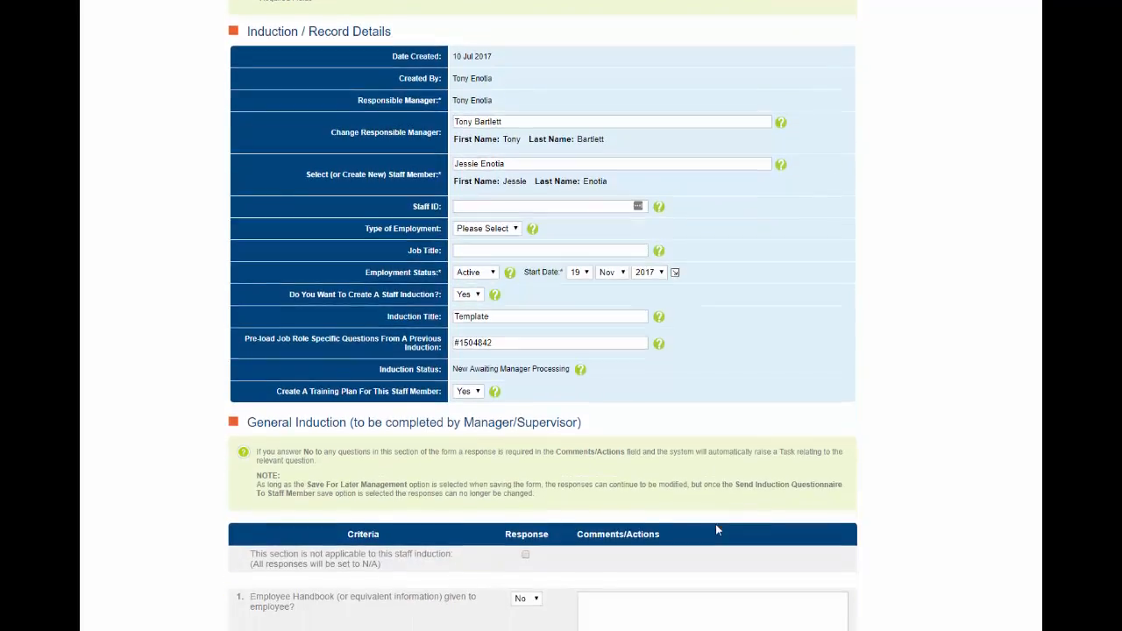
scroll(715, 529, down, 3)
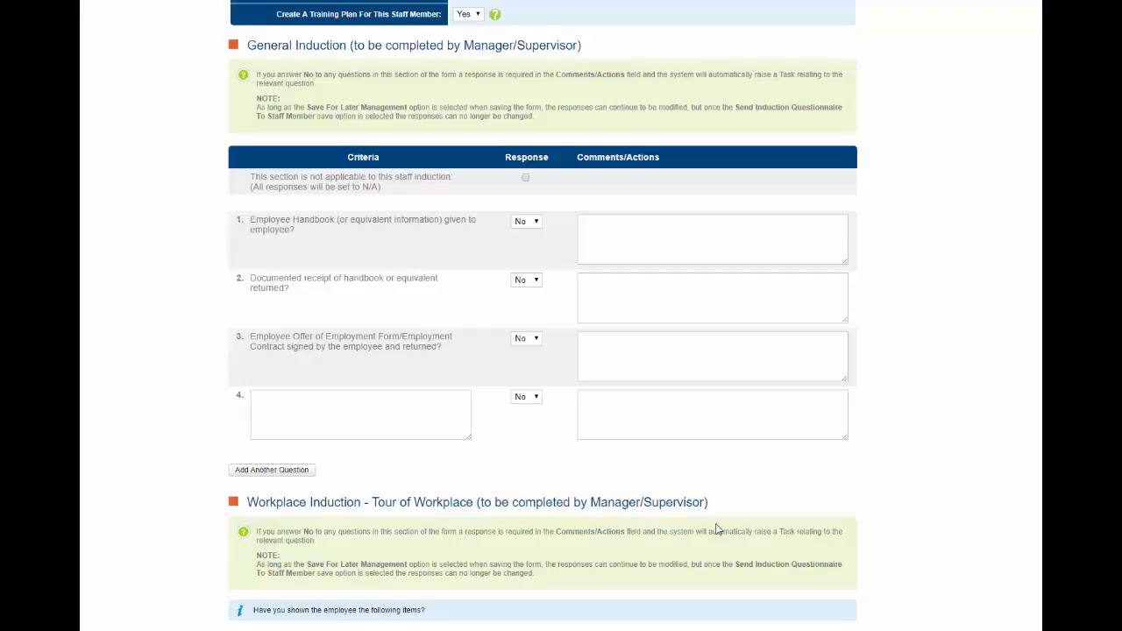
click(536, 223)
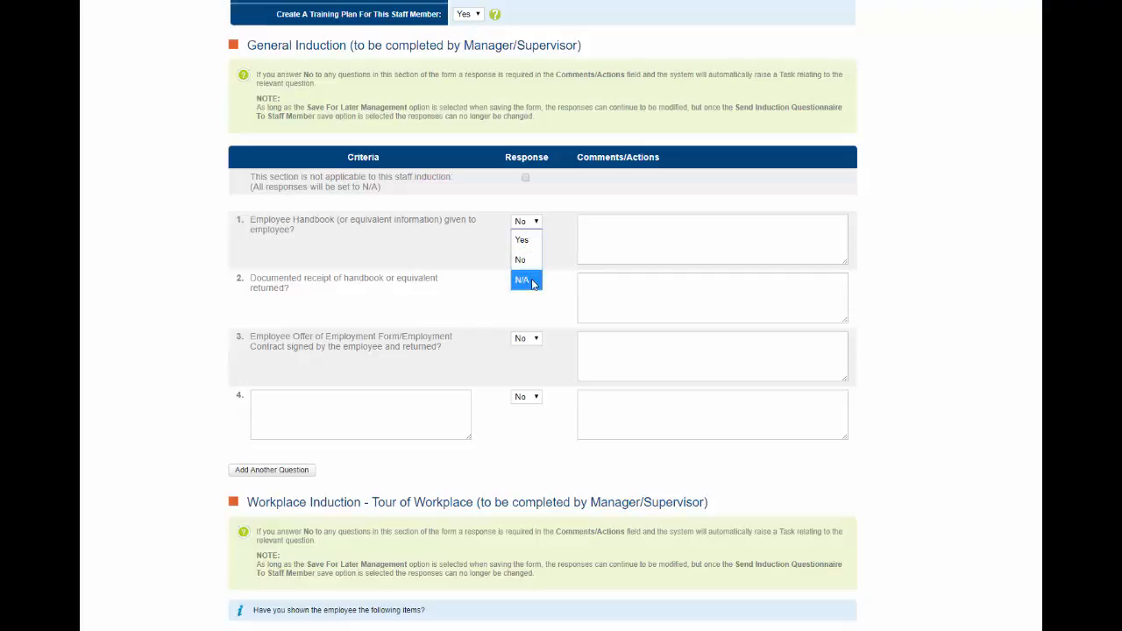
click(554, 235)
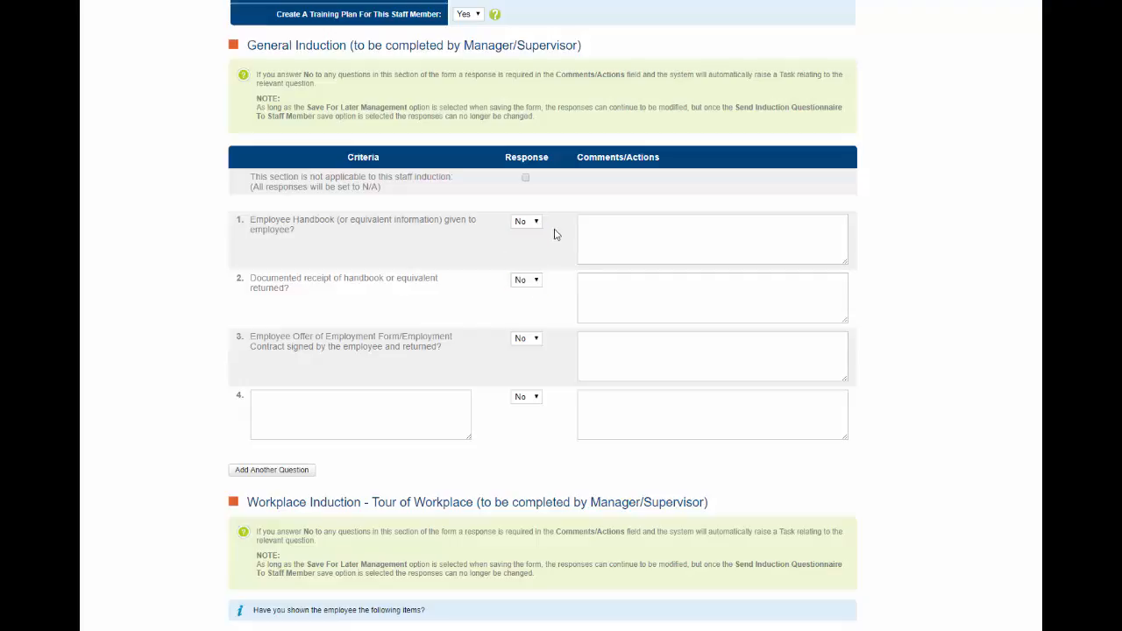
click(526, 179)
Add the comment 'comment' to the handbook item and review the remaining checklist
click(593, 235)
text(comment)
scroll(570, 360, down, 3)
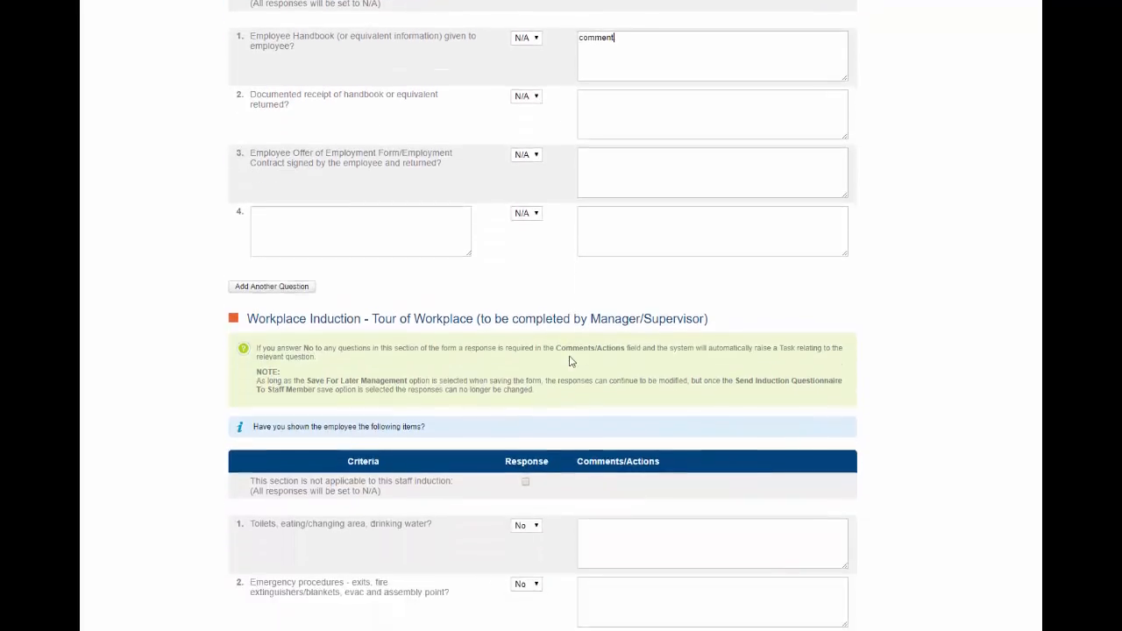
scroll(570, 360, down, 3)
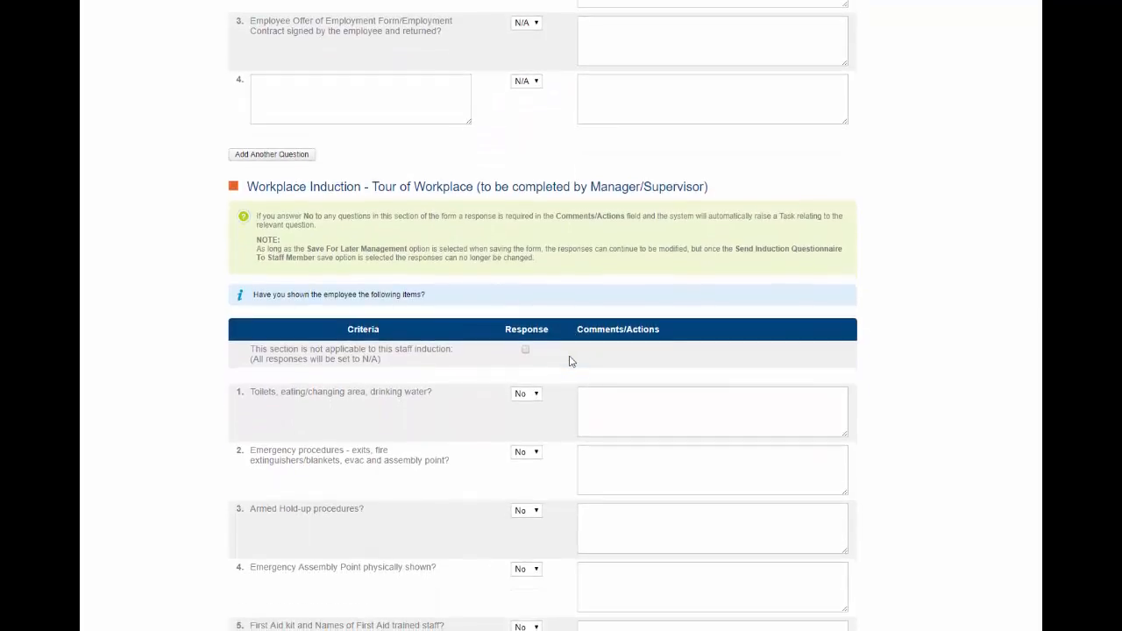
scroll(569, 360, down, 1)
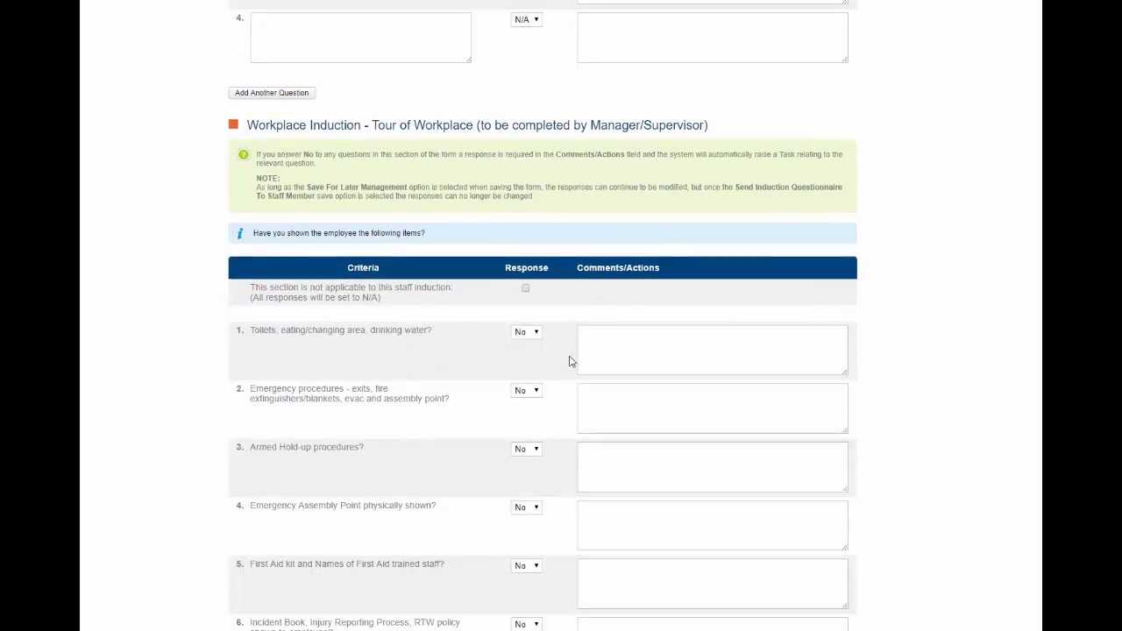
scroll(569, 360, down, 2)
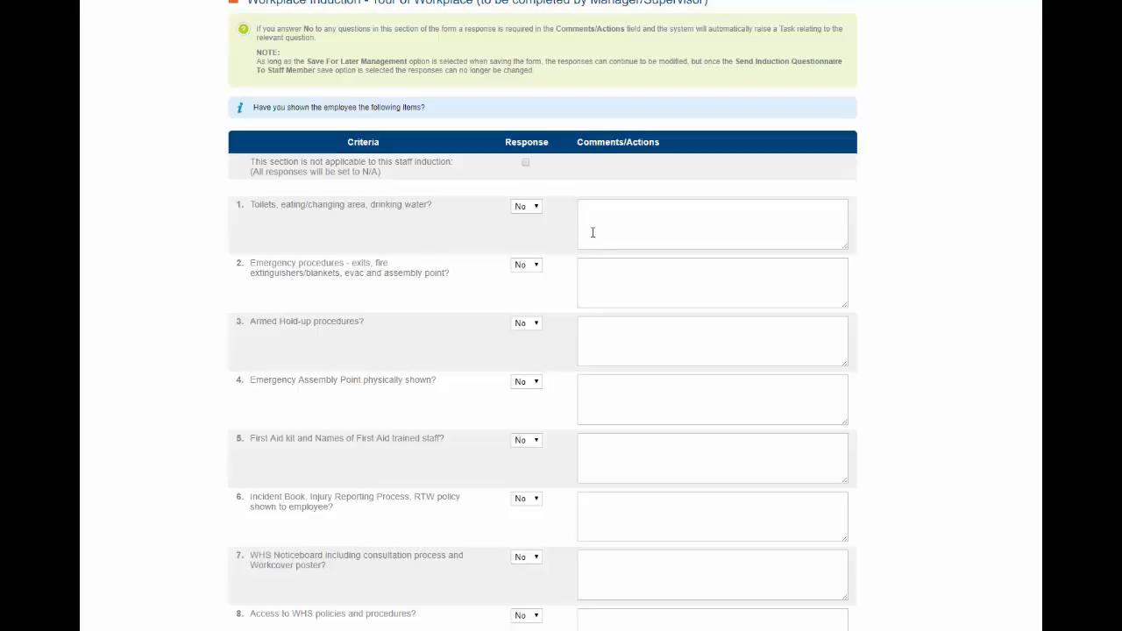
Set the toilets/eating area and WHS policies access responses to Yes, leaving emergency procedures as No
click(538, 209)
click(526, 223)
click(536, 273)
click(529, 303)
scroll(555, 326, down, 3)
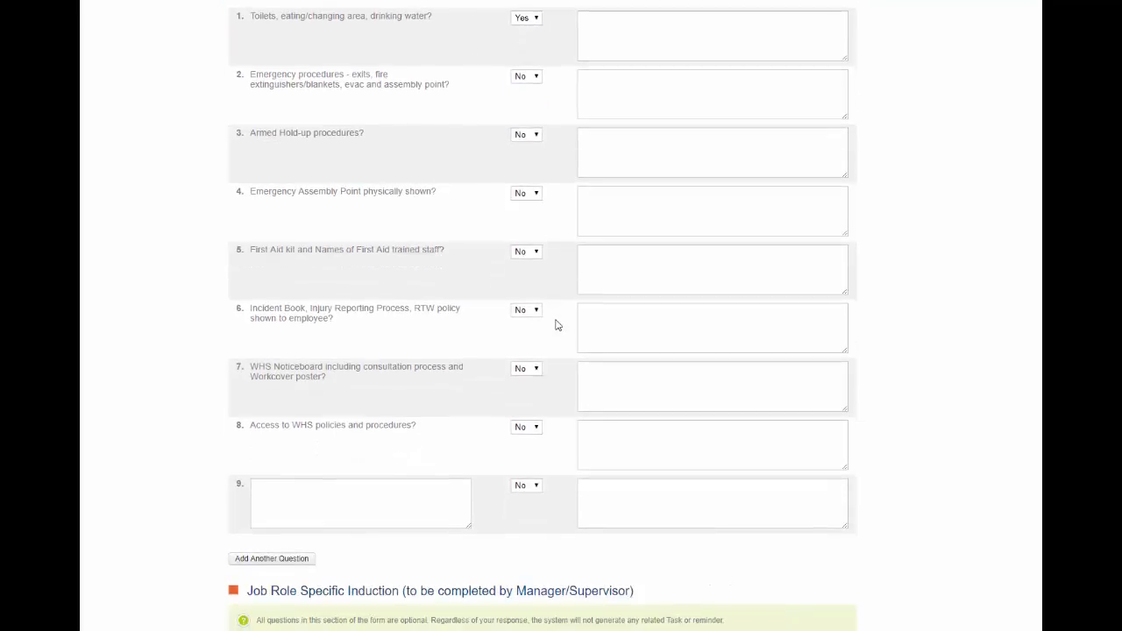
click(535, 429)
click(532, 445)
scroll(589, 443, down, 5)
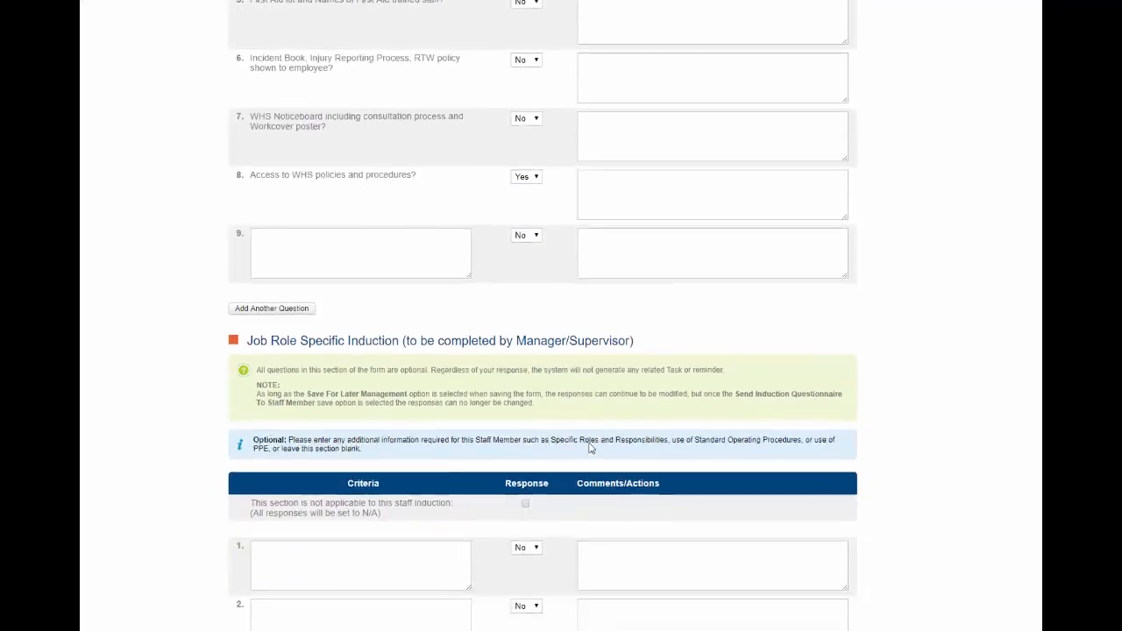
scroll(590, 446, down, 3)
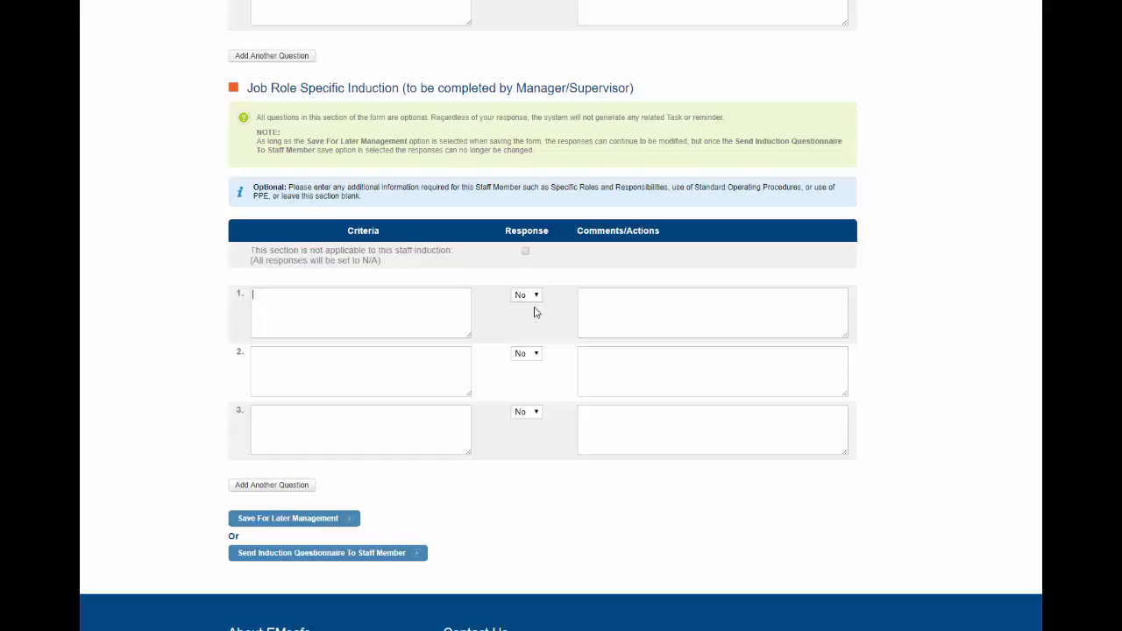
Enter the comment 'comment' for Job Role Specific Induction item 1
click(592, 298)
text(commen)
text(t)
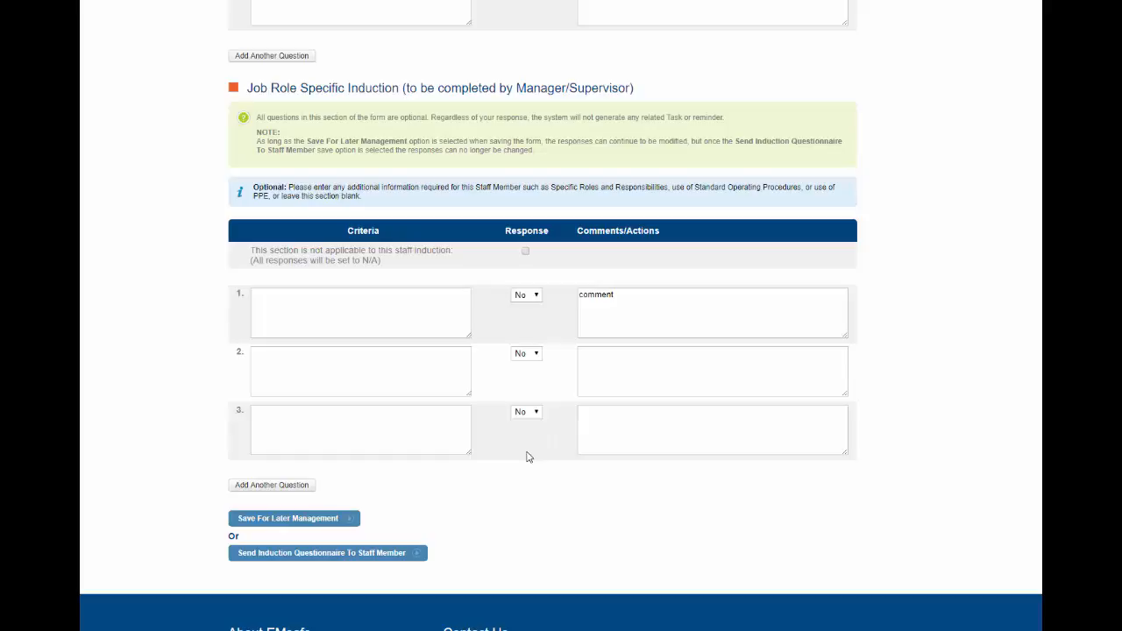